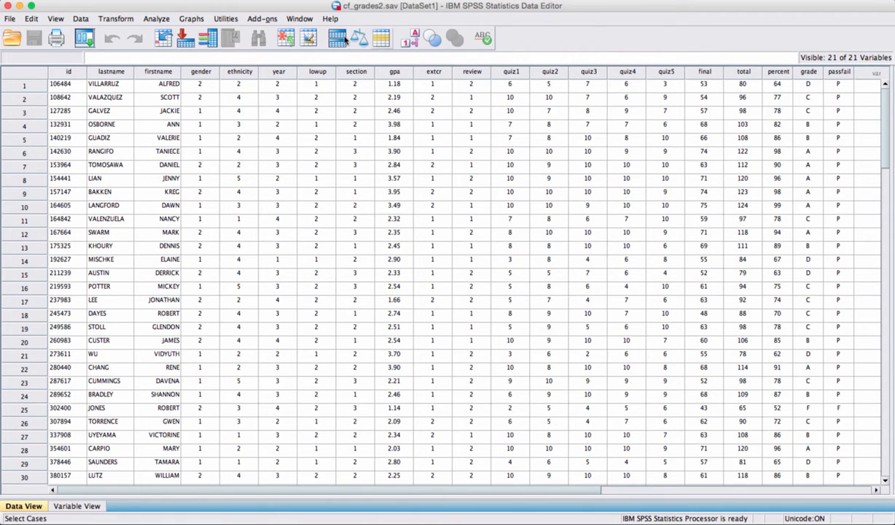
Step: Start an Explore analysis from the descriptive statistics and add gender as a dependent variable
click(157, 19)
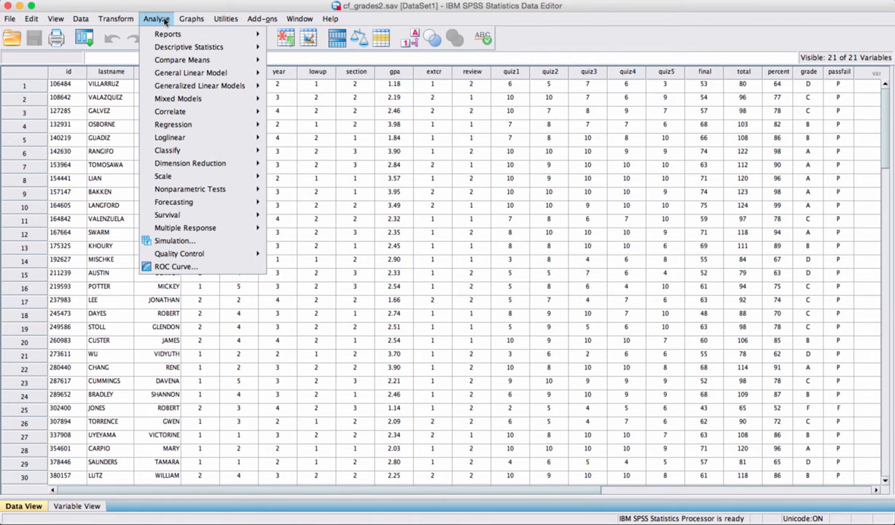
mouse_move(164, 49)
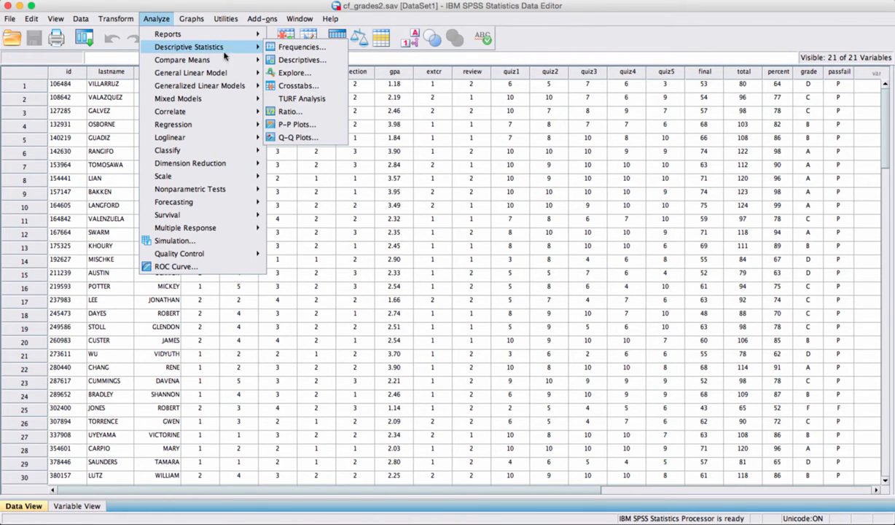
click(281, 72)
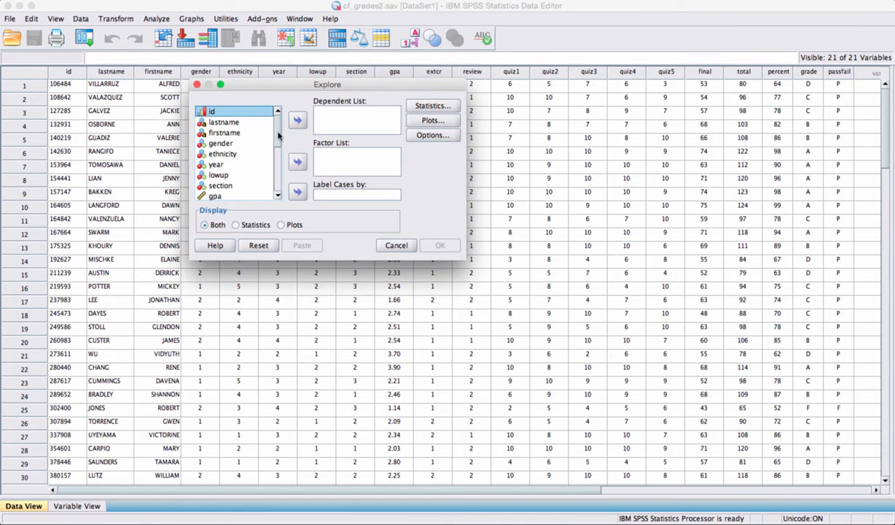
scroll(273, 135, down, 2)
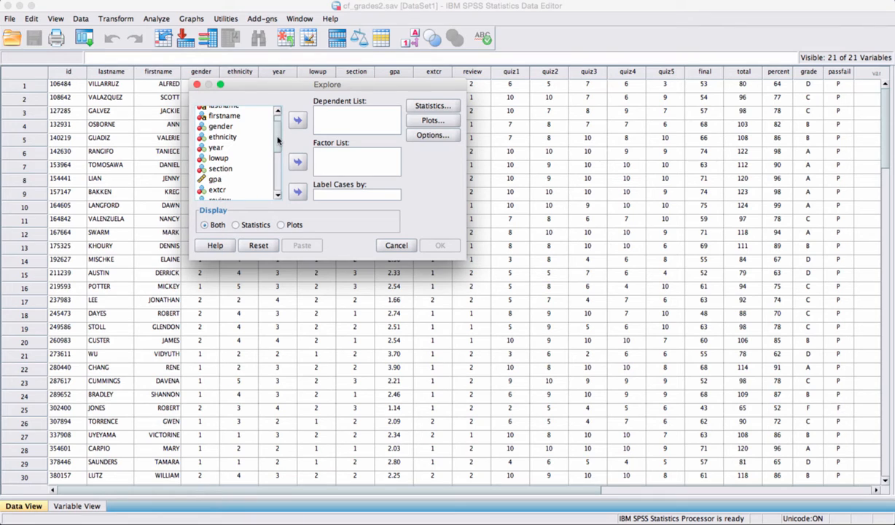
scroll(277, 140, up, 1)
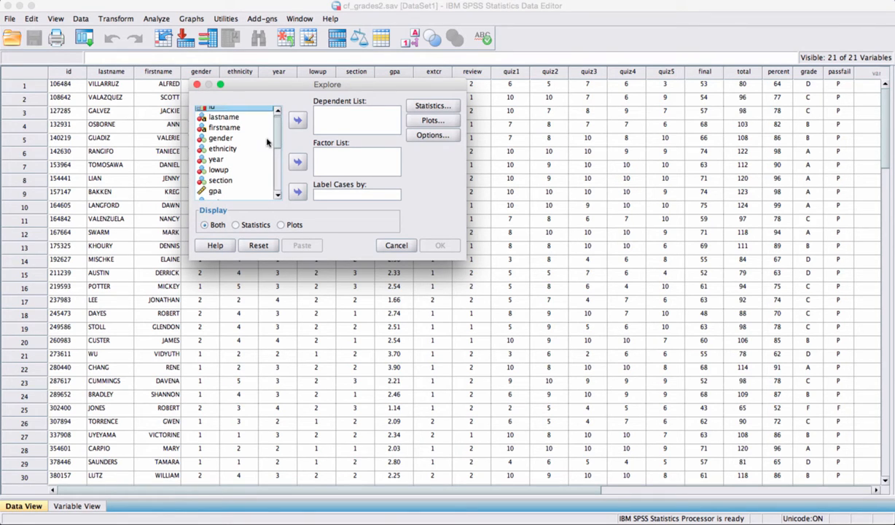
click(222, 138)
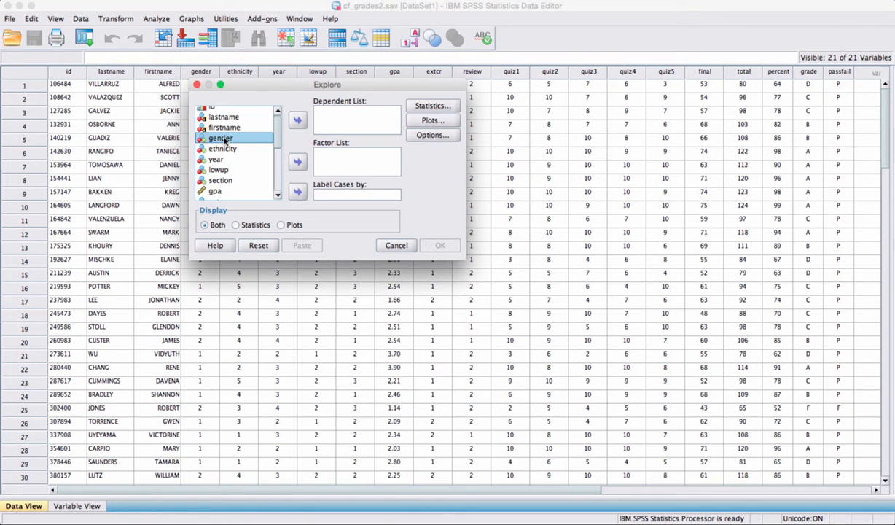
click(297, 121)
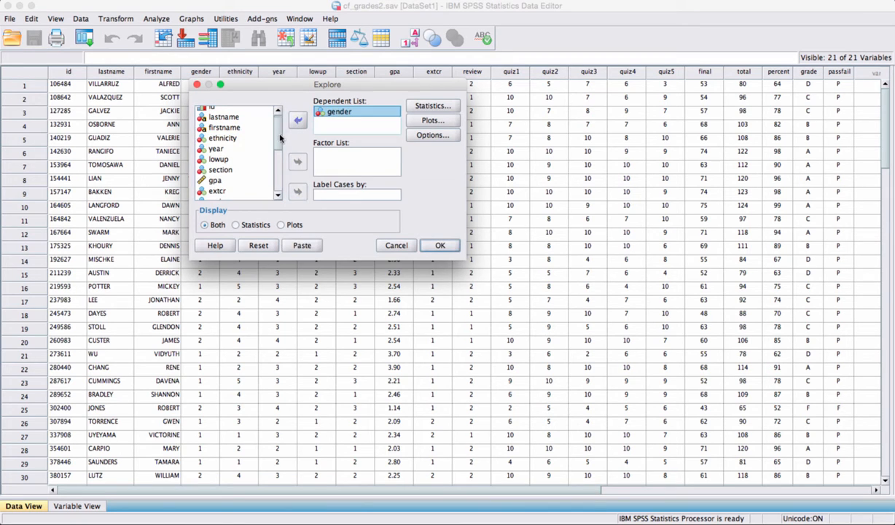
Step: Add gpa, final and total to the dependent variables of the Explore analysis
scroll(237, 150, down, 2)
click(215, 159)
click(297, 121)
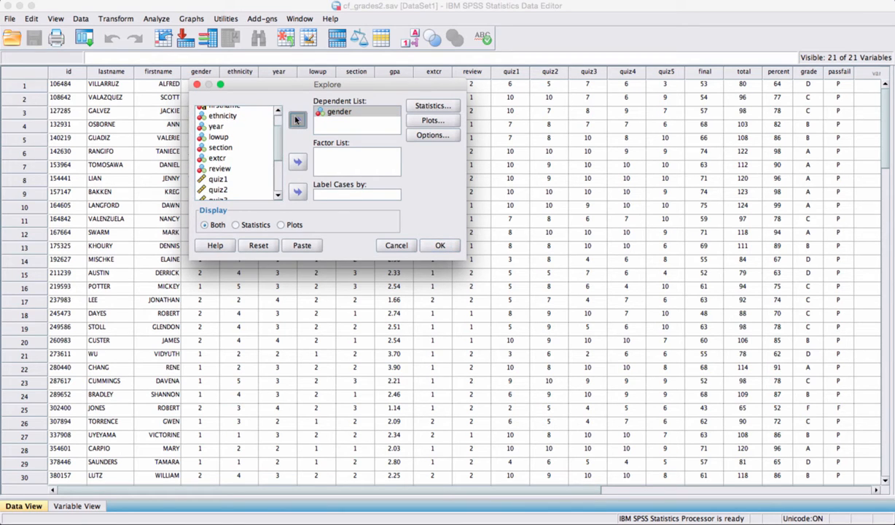
scroll(277, 141, up, 3)
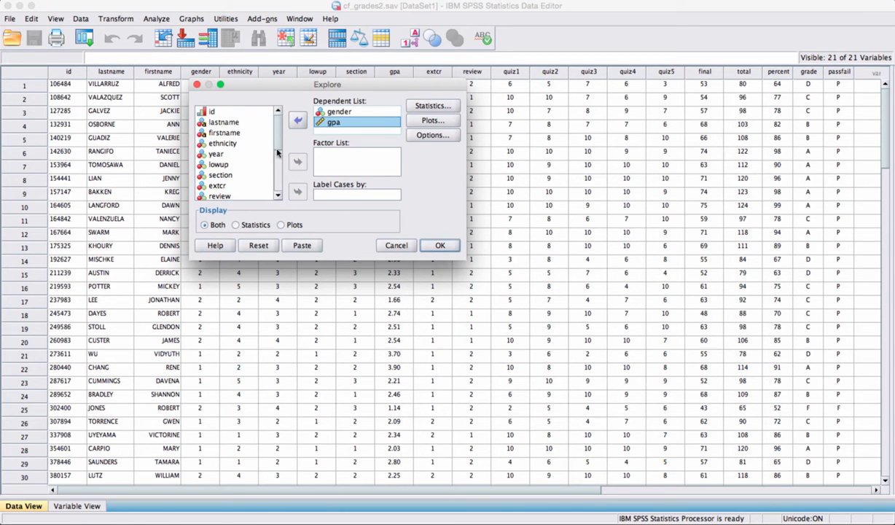
drag(277, 141, 277, 183)
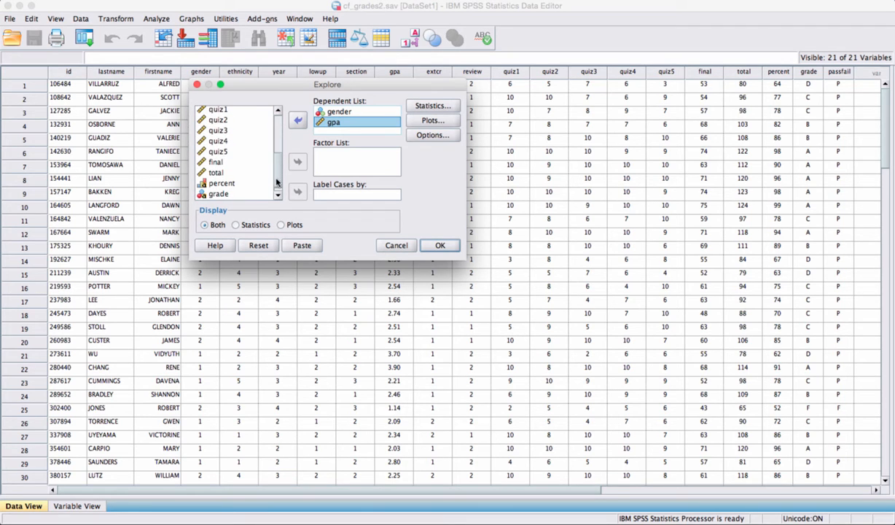
click(221, 163)
click(296, 122)
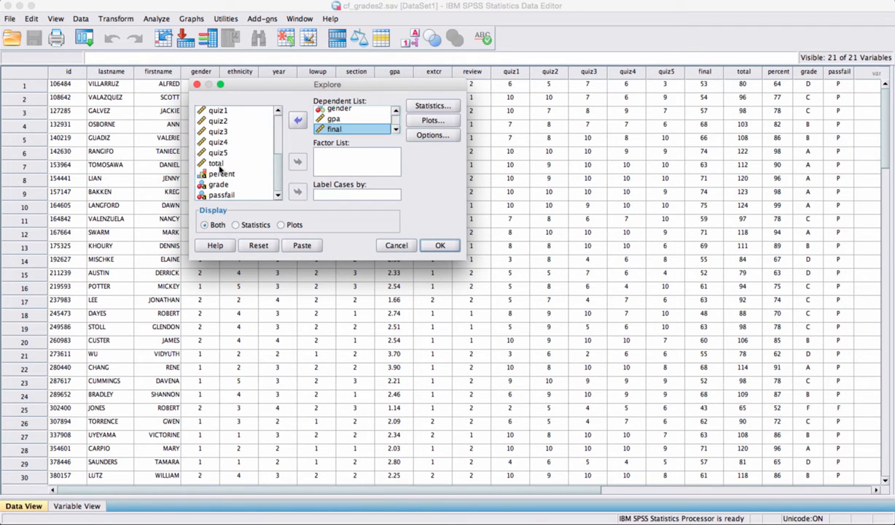
click(218, 163)
click(297, 122)
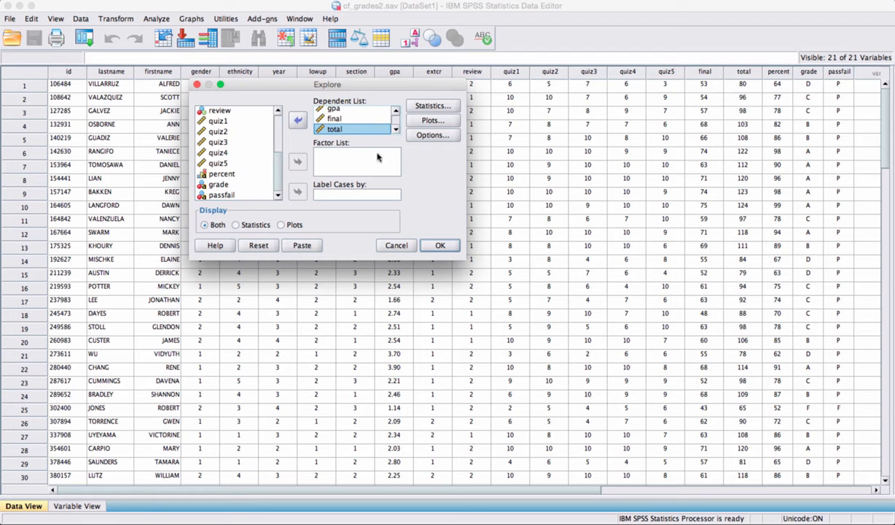
Step: Set the Explore plots to no boxplots, histograms instead of stem-and-leaf, and normality plots with tests, and run the analysis
click(429, 120)
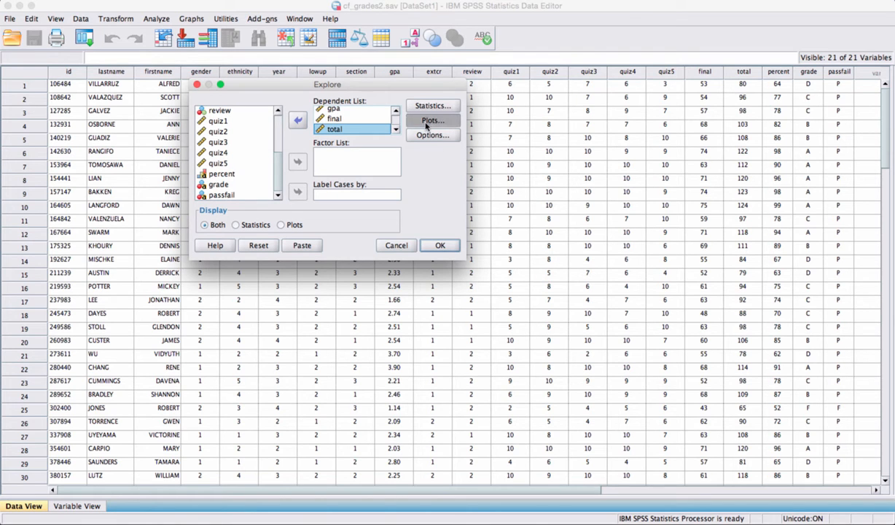
click(279, 195)
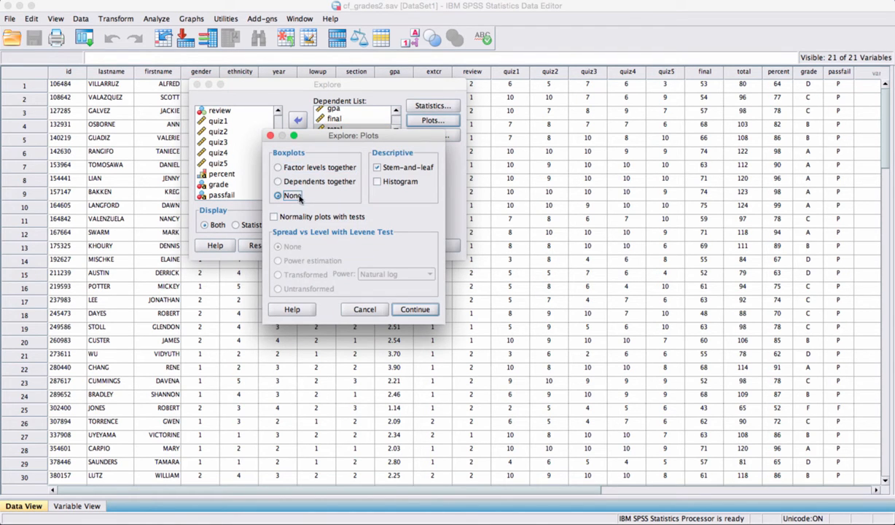
click(377, 182)
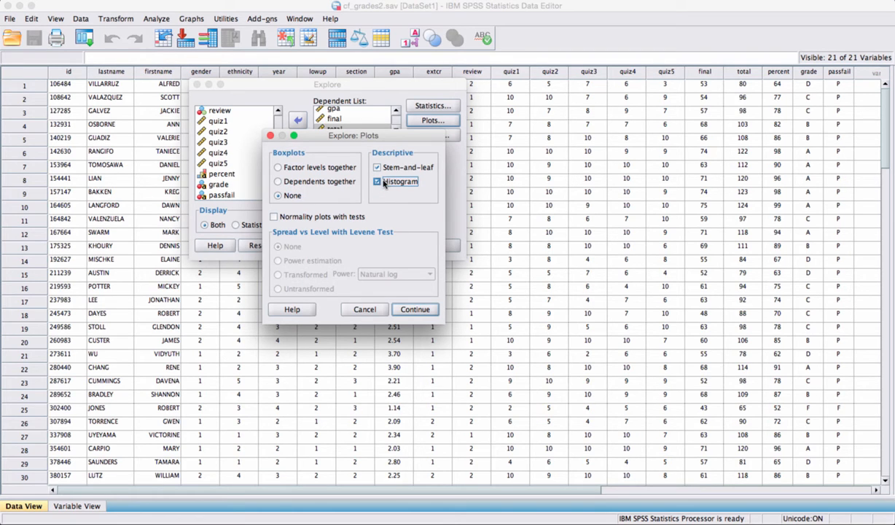
click(377, 167)
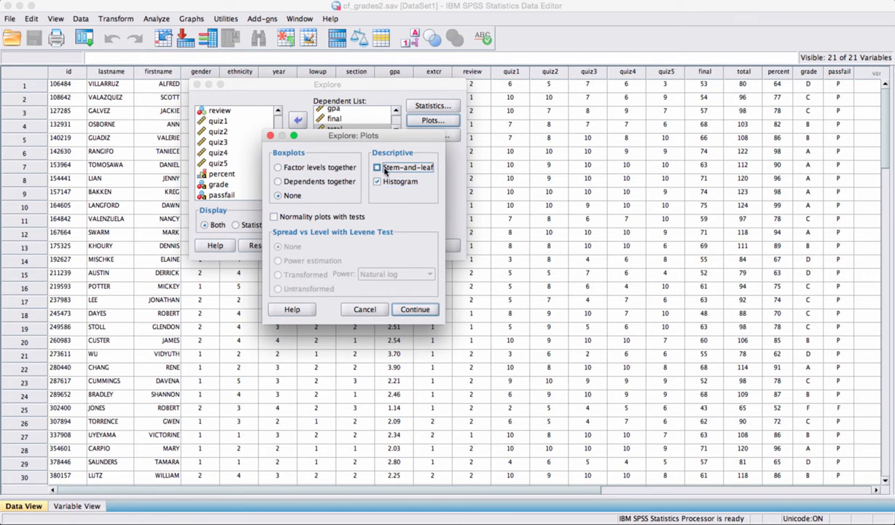
click(274, 217)
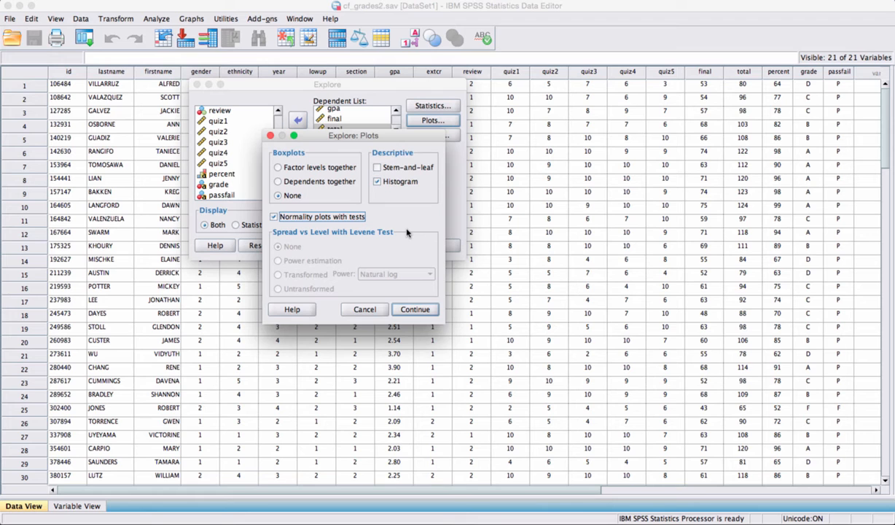
click(411, 309)
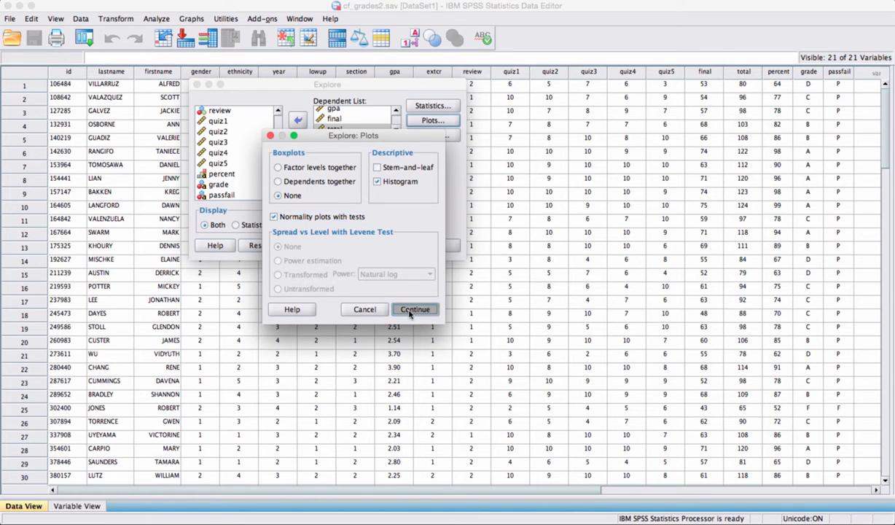
click(441, 245)
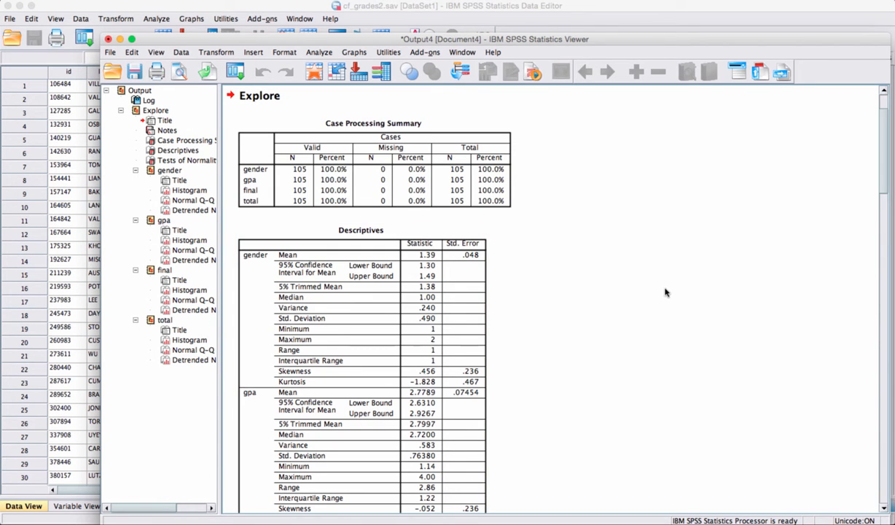
Step: Examine the Descriptives table for gender, gpa, final and total, including skewness and kurtosis
scroll(665, 292, down, 5)
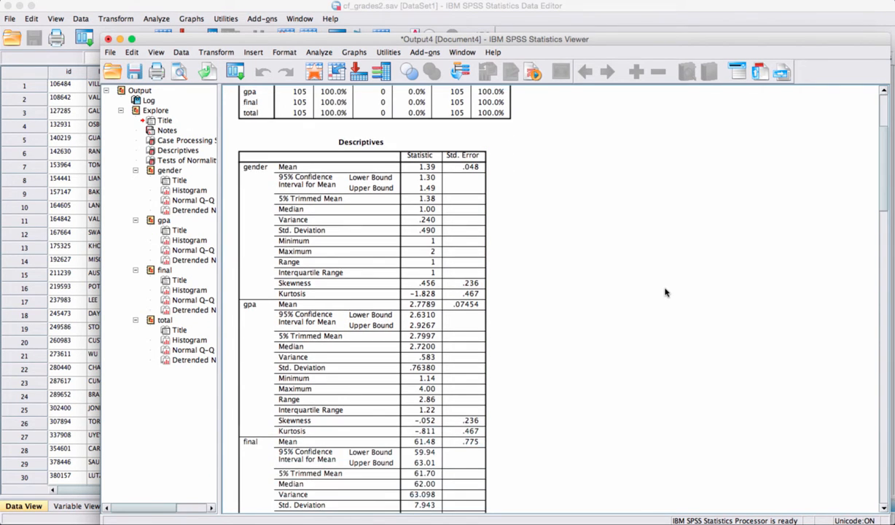
scroll(665, 292, down, 1)
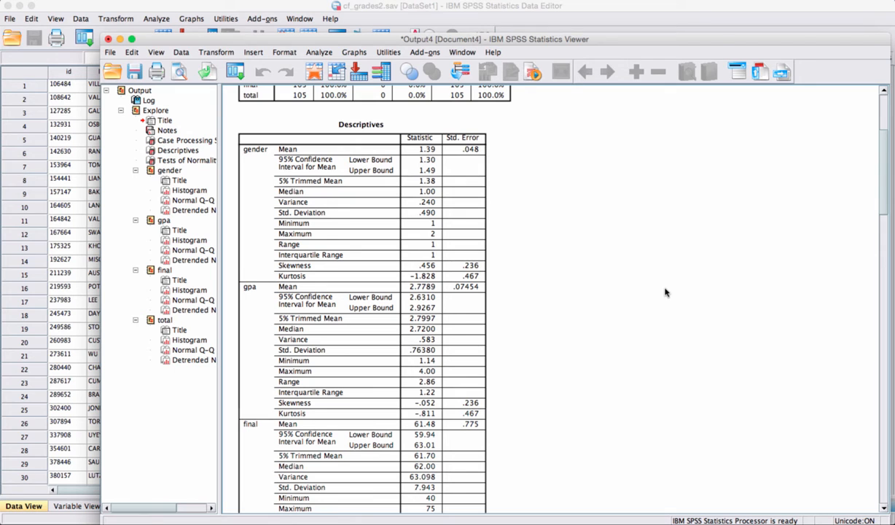
scroll(665, 292, down, 7)
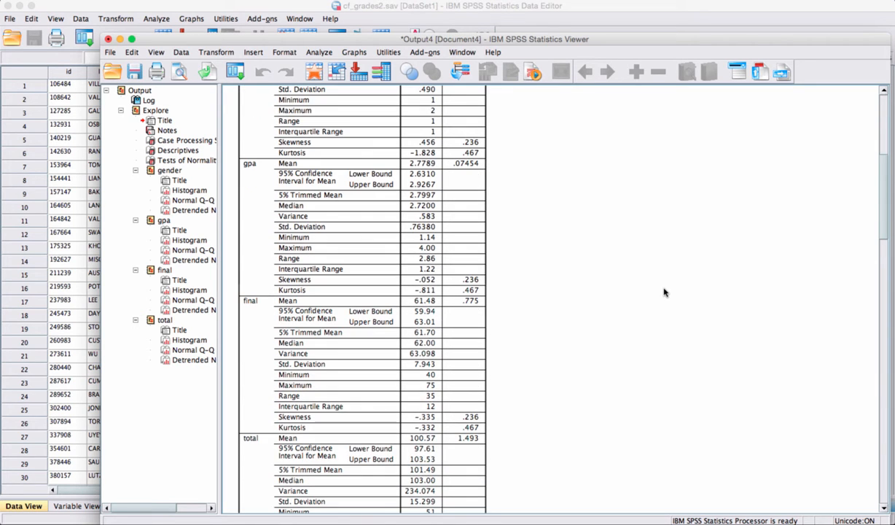
scroll(665, 292, up, 6)
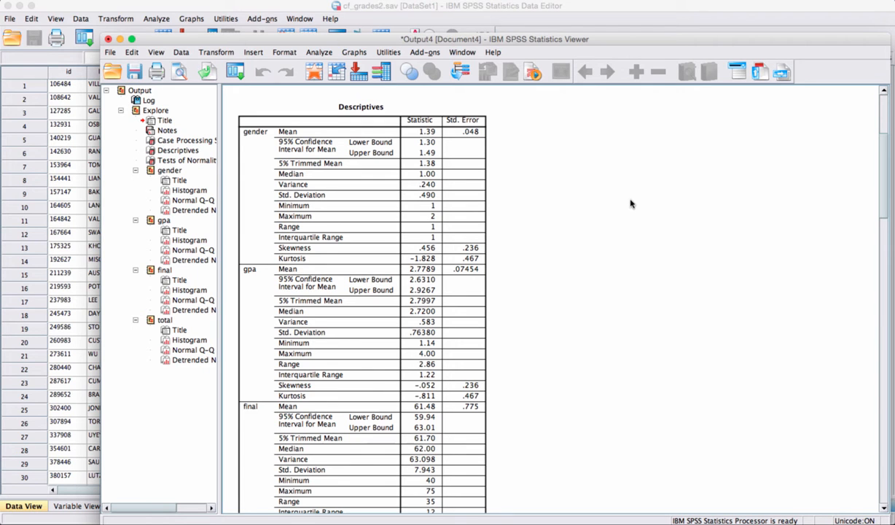
scroll(631, 204, down, 4)
scroll(632, 204, down, 1)
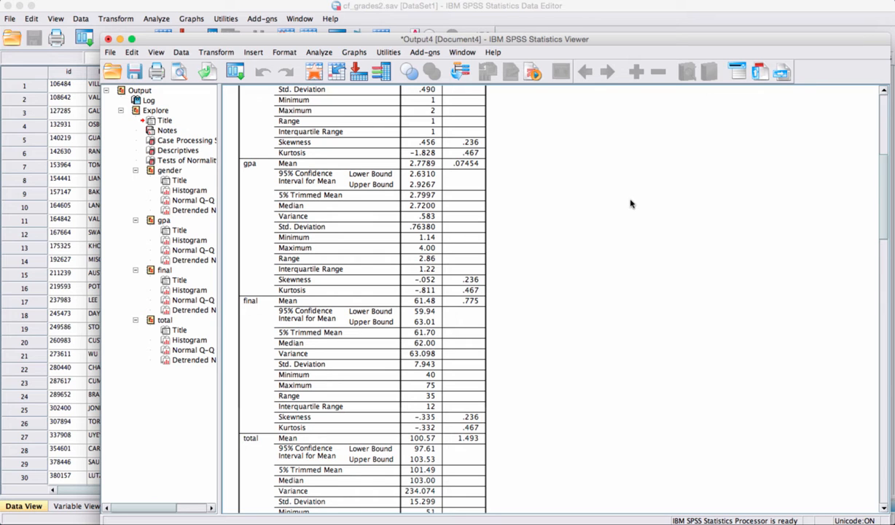
scroll(631, 204, down, 10)
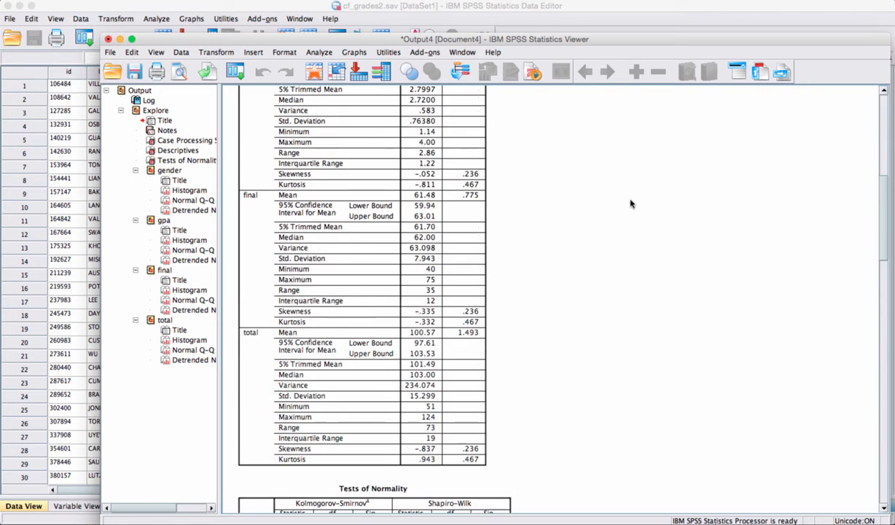
Step: Examine the Shapiro-Wilk significance values for each variable in the Tests of Normality table
scroll(631, 204, down, 2)
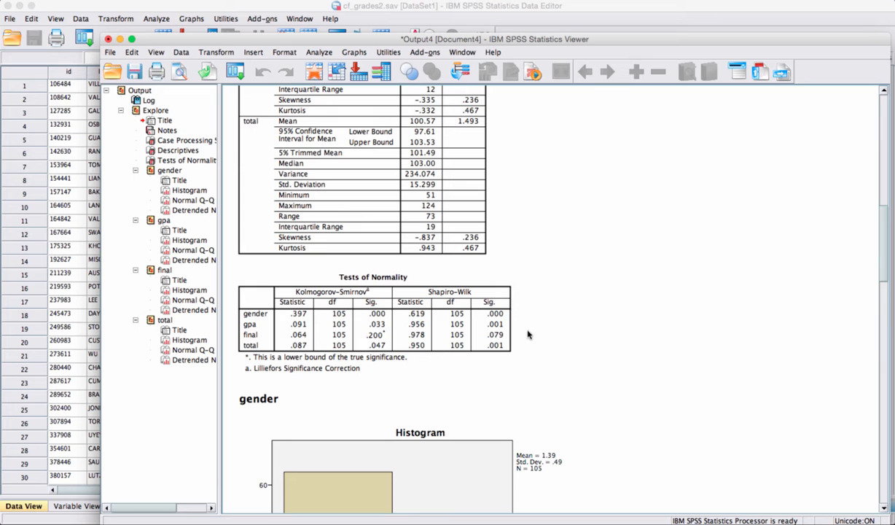
click(482, 321)
click(519, 340)
click(480, 338)
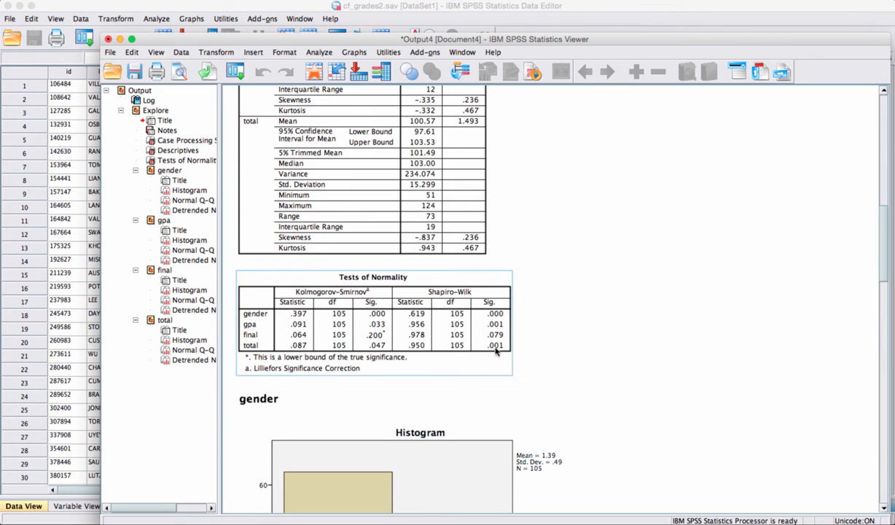
click(551, 338)
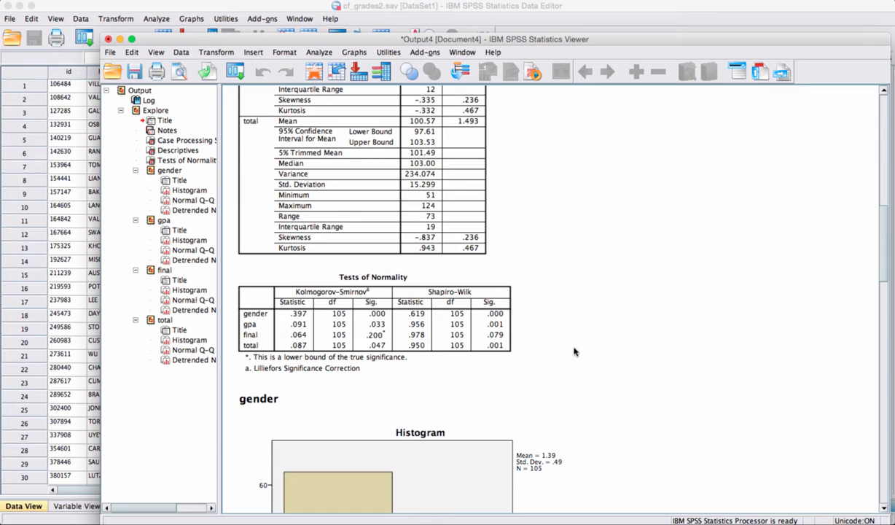
click(495, 319)
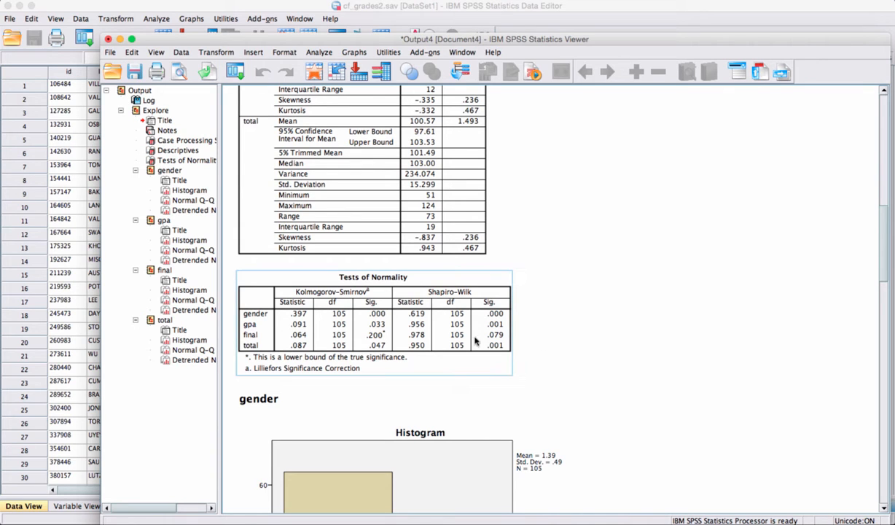
click(532, 330)
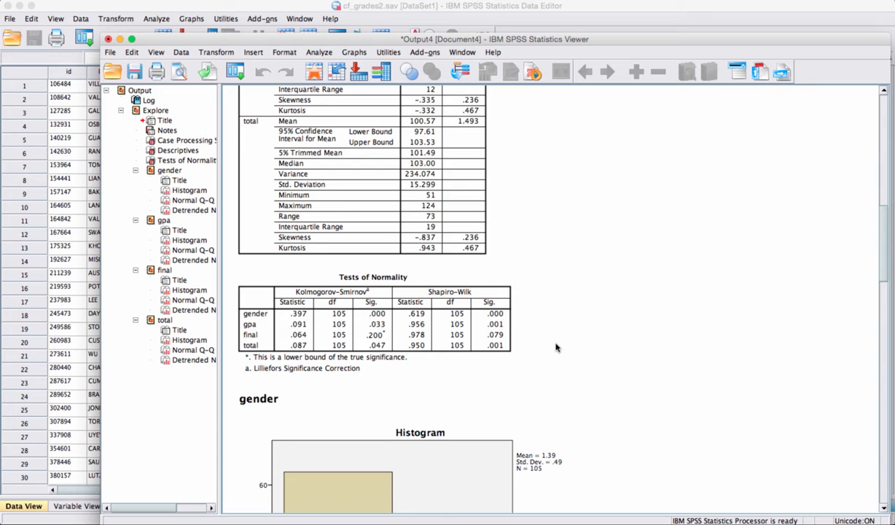
Step: Review the histograms and Q-Q plots of gender, gpa and final, through to the histogram of total
scroll(613, 355, down, 10)
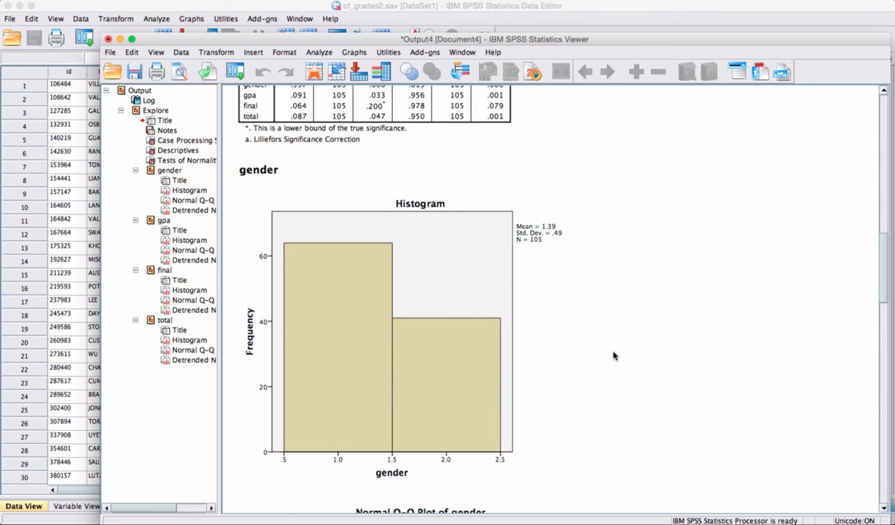
scroll(613, 355, down, 20)
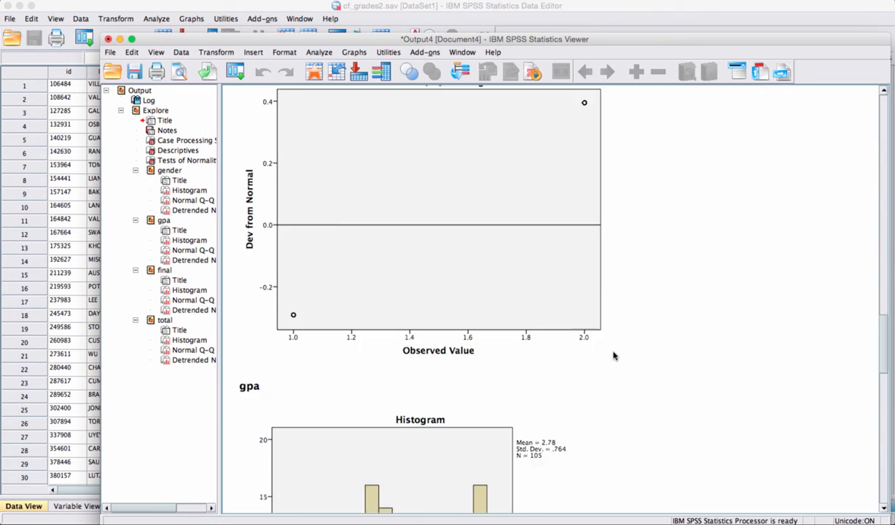
scroll(613, 355, down, 20)
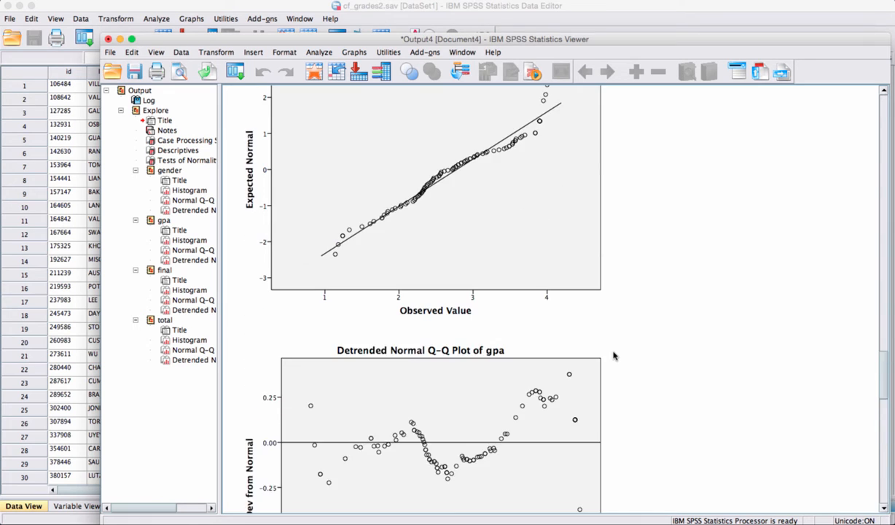
scroll(613, 355, down, 15)
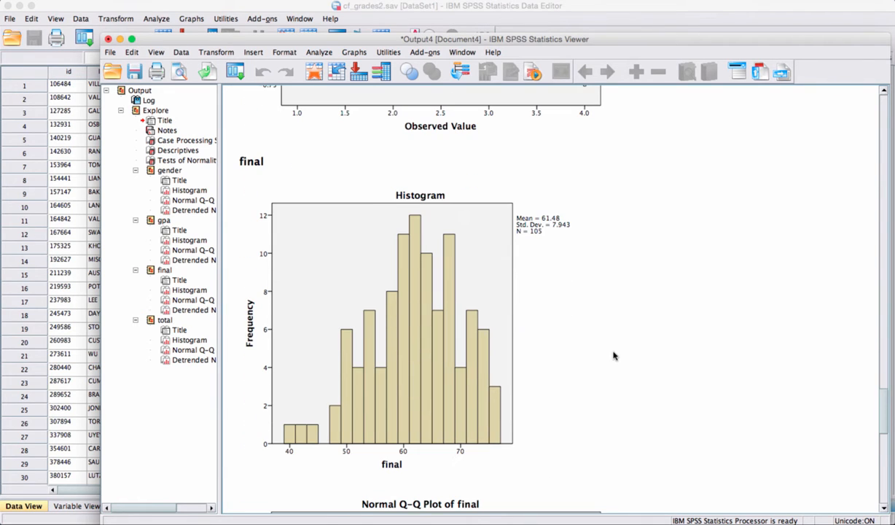
scroll(613, 355, down, 20)
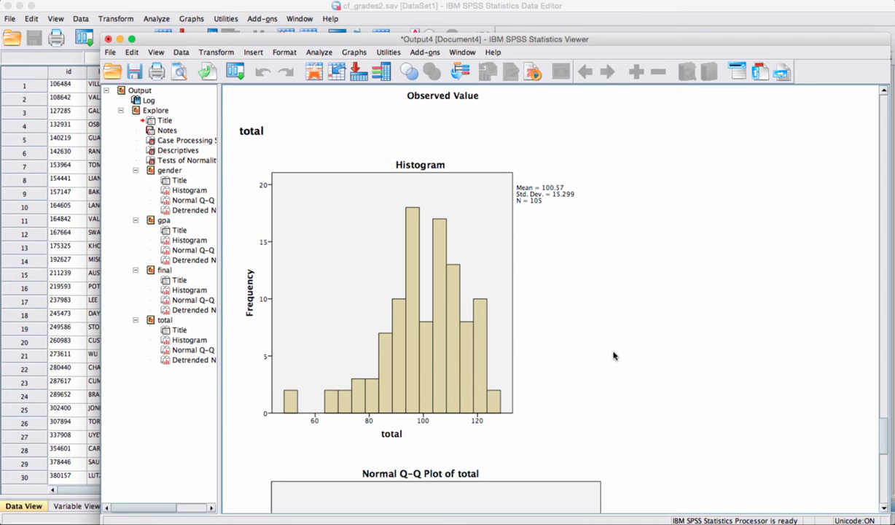
Step: Start defining a legacy matrix scatterplot and reset its settings to clear the previously chosen variables
scroll(645, 349, up, 3)
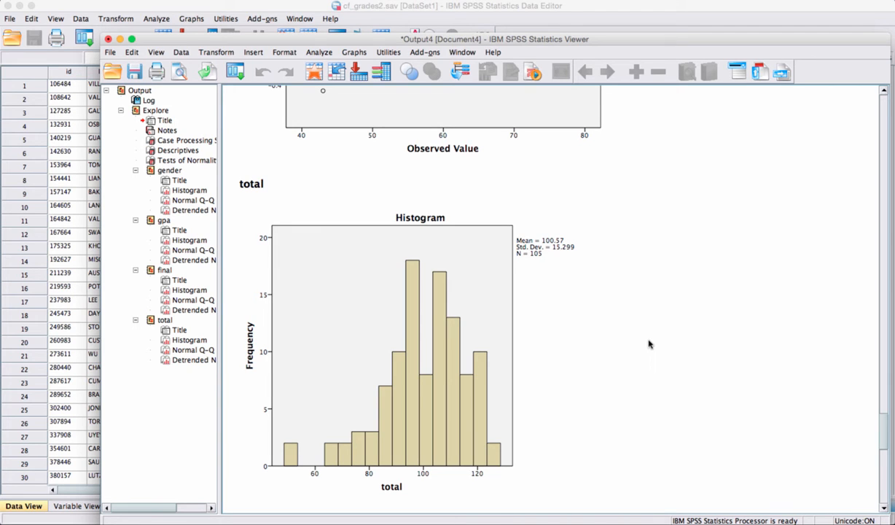
click(355, 53)
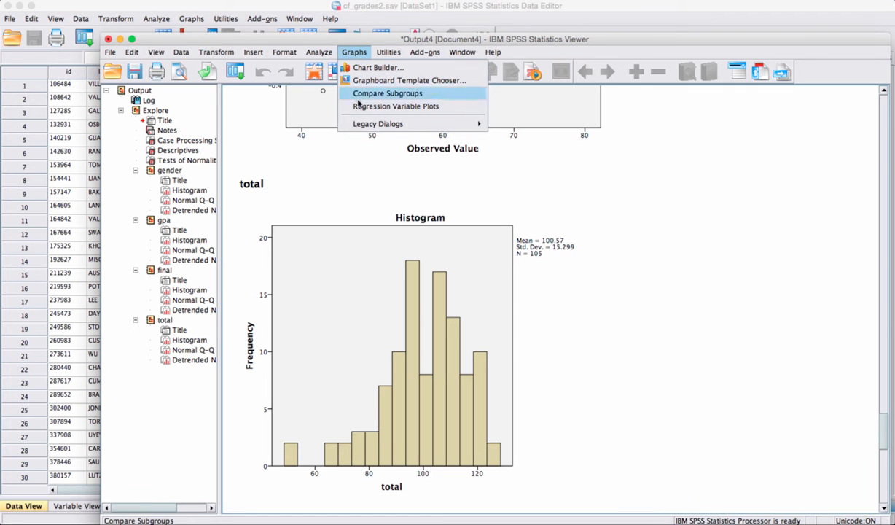
mouse_move(373, 124)
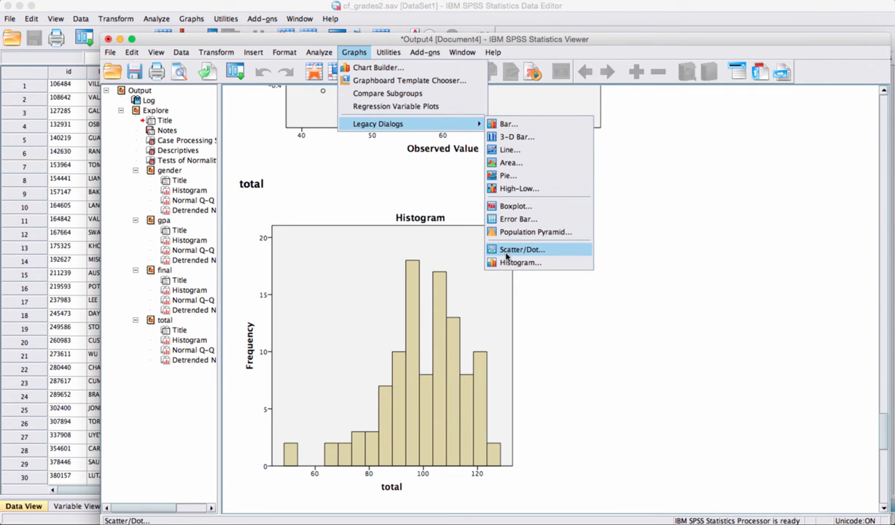
click(522, 249)
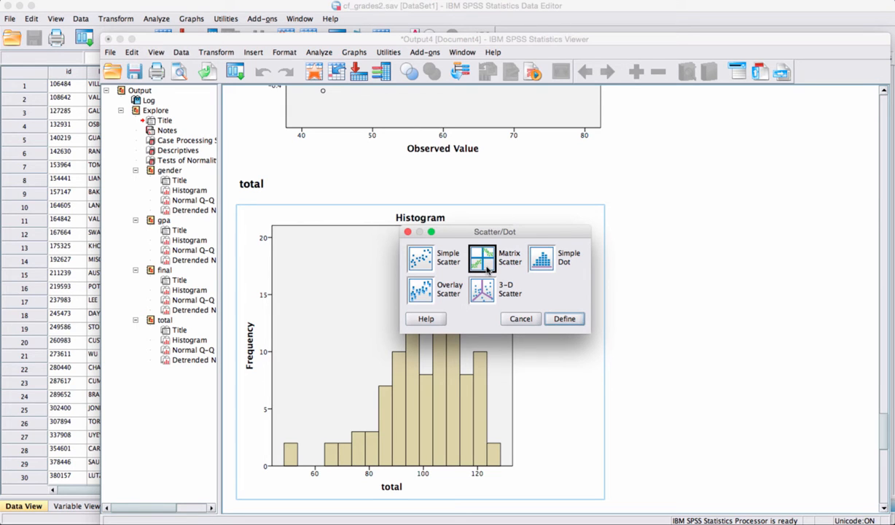
click(562, 319)
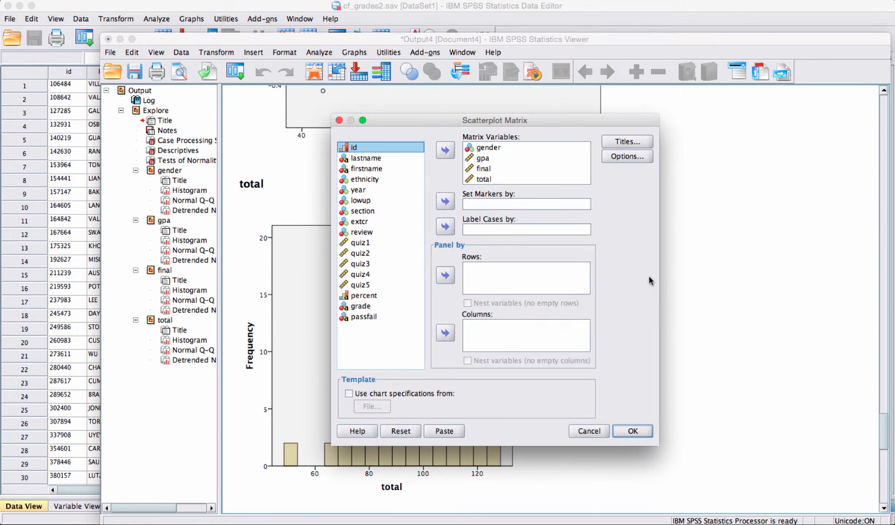
click(399, 430)
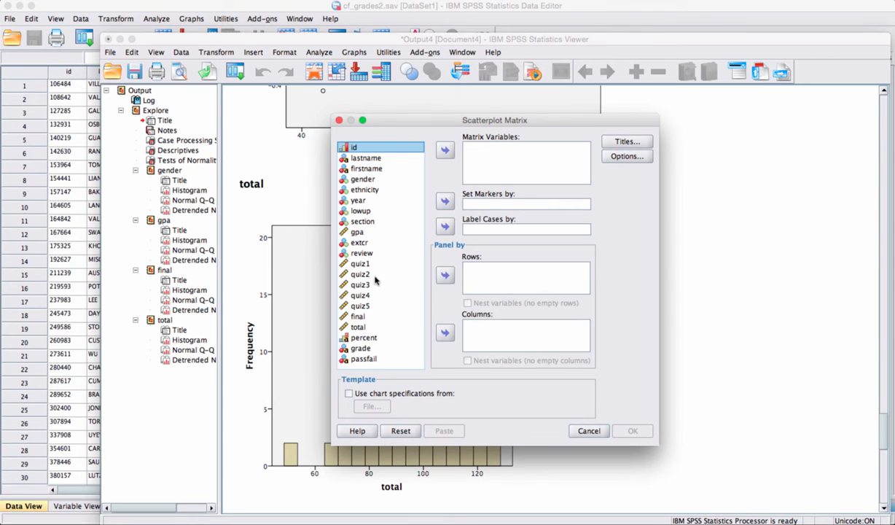
Step: Choose gender, gpa, final and total as the matrix variables, generate the scatterplot matrix and look over the relationships
click(355, 179)
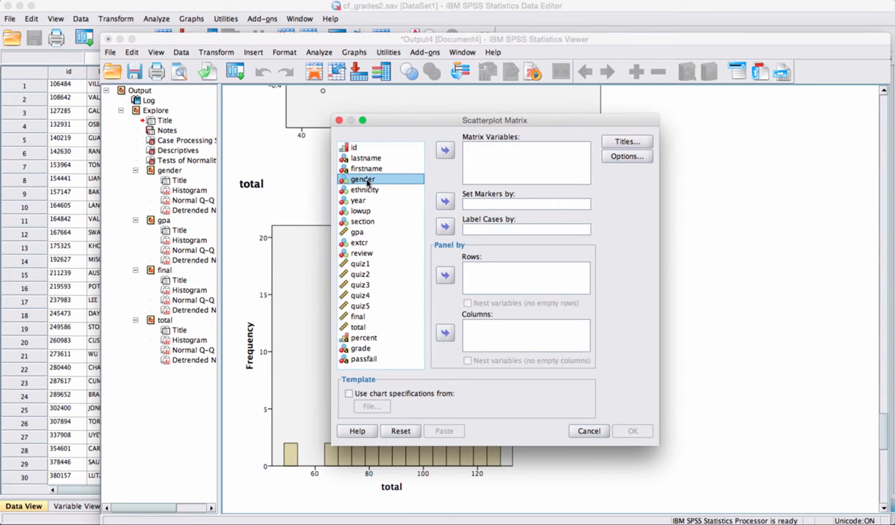
click(441, 151)
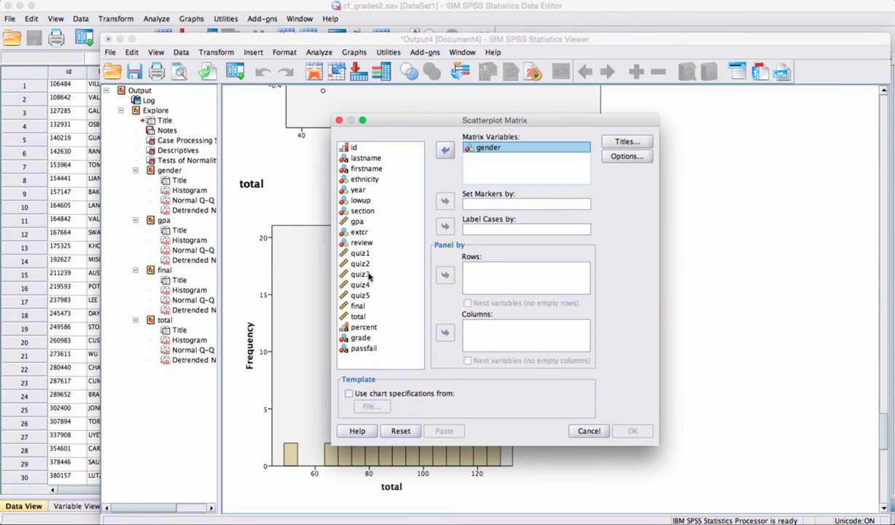
click(357, 221)
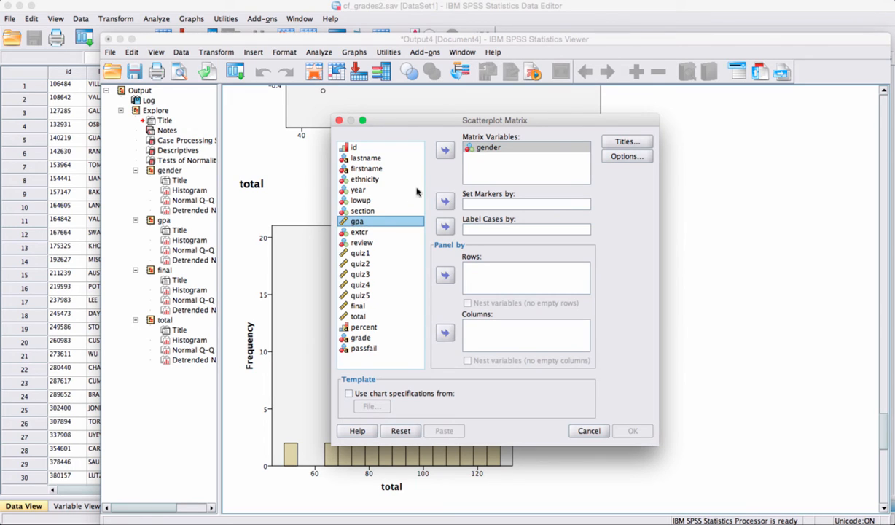
click(441, 150)
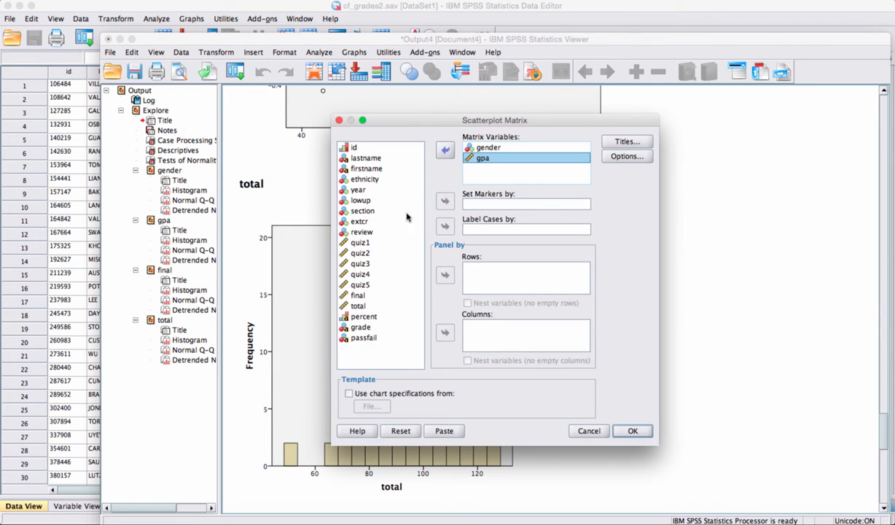
click(352, 295)
click(444, 152)
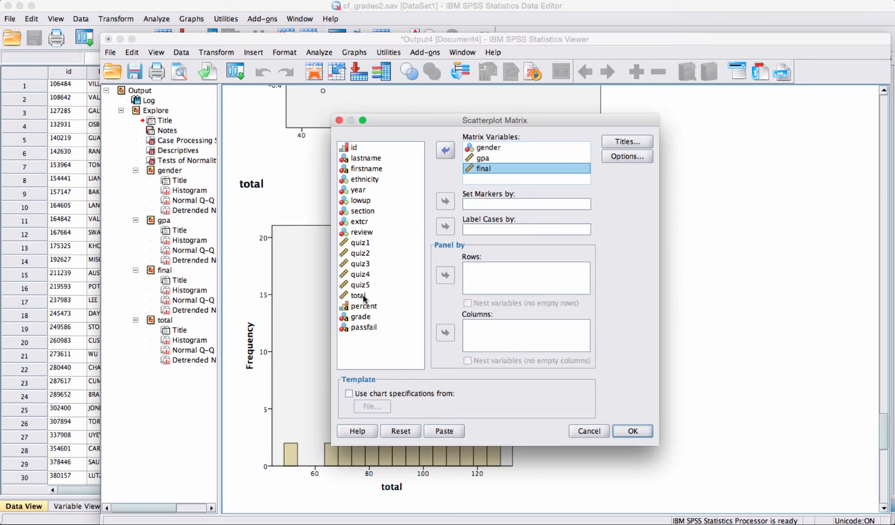
click(446, 150)
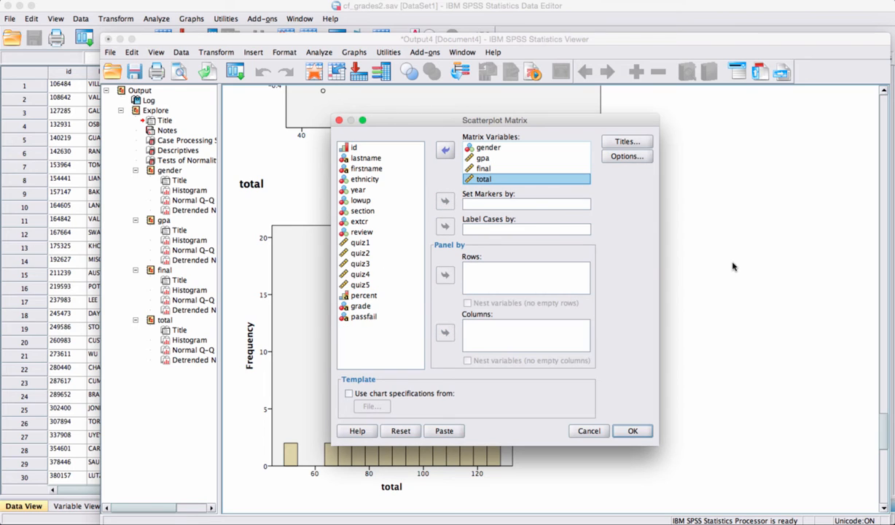
click(633, 431)
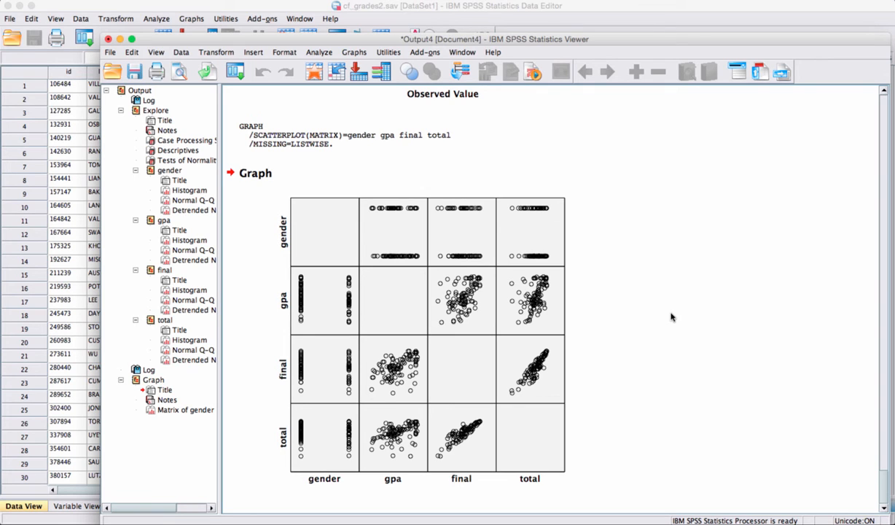
click(441, 336)
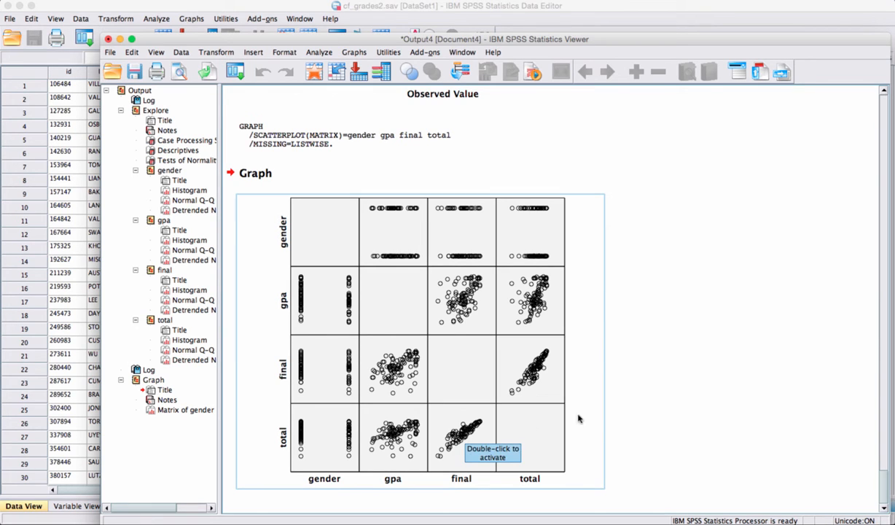
click(640, 406)
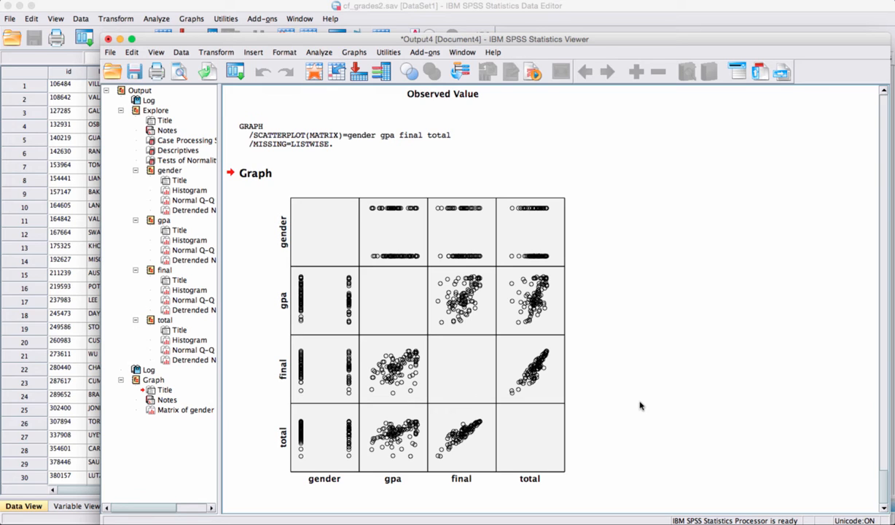
Step: Create a simple scatterplot with gpa on the Y axis and final on the X axis
click(350, 54)
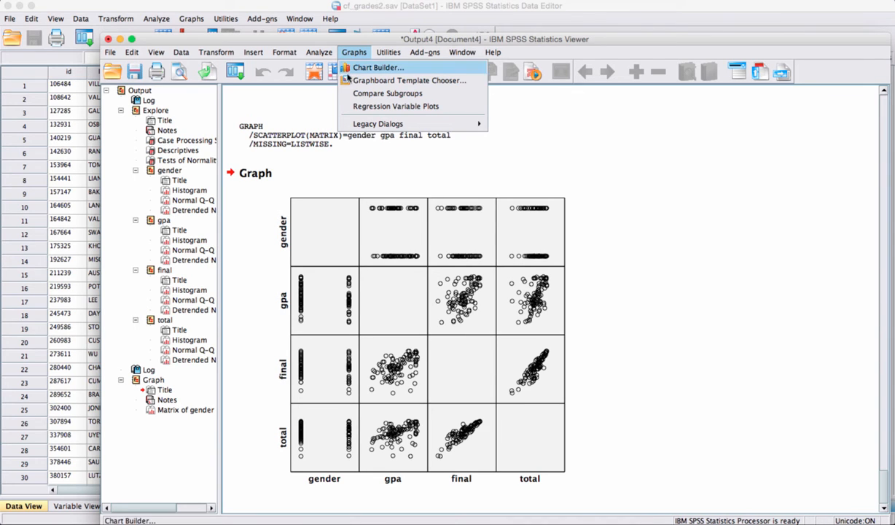
mouse_move(352, 125)
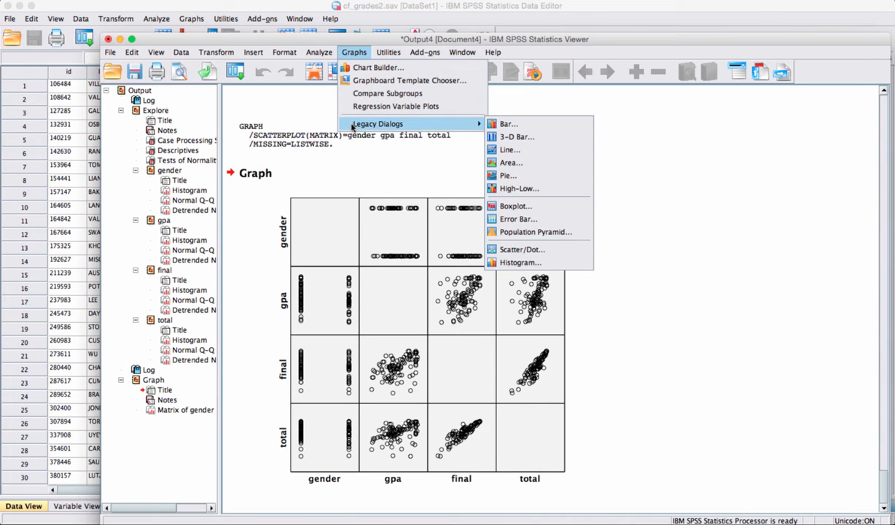
click(513, 249)
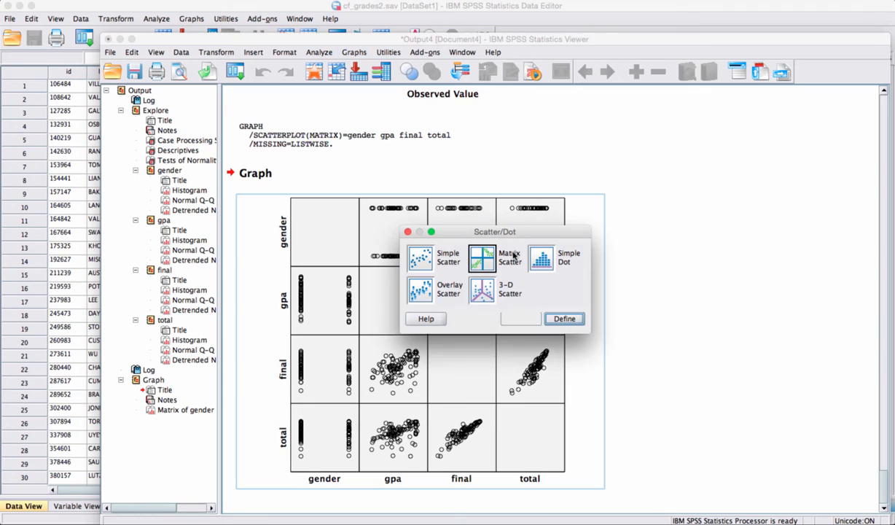
click(418, 259)
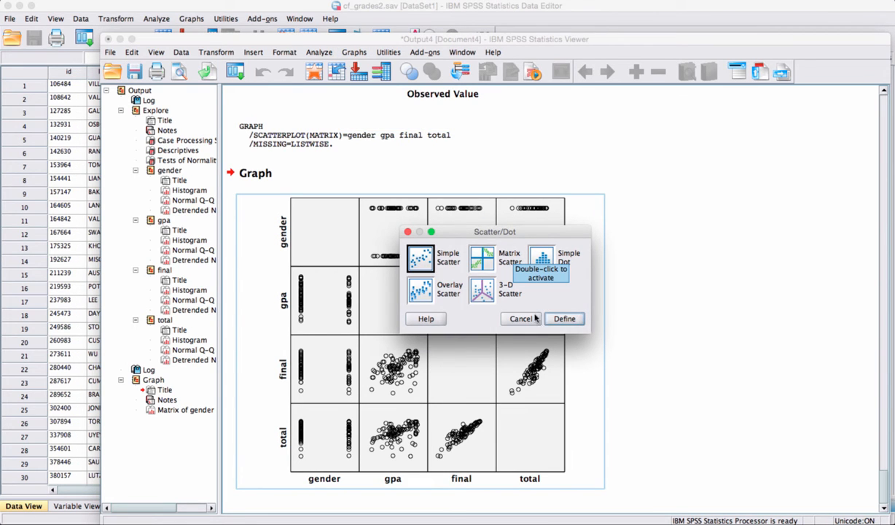
click(563, 320)
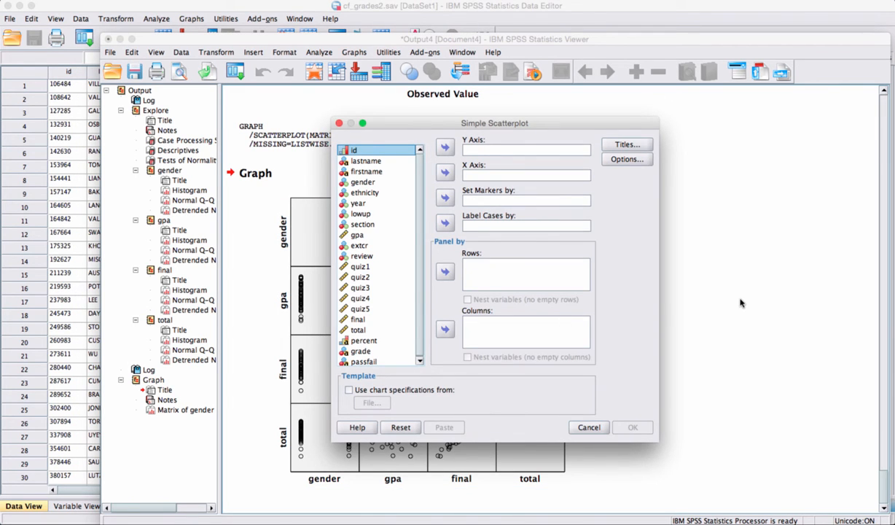
click(354, 235)
click(445, 147)
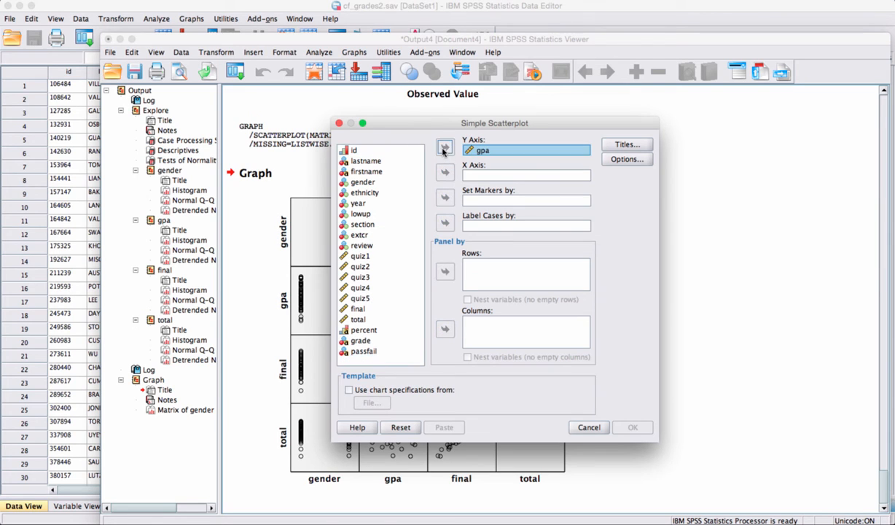
click(364, 255)
click(356, 309)
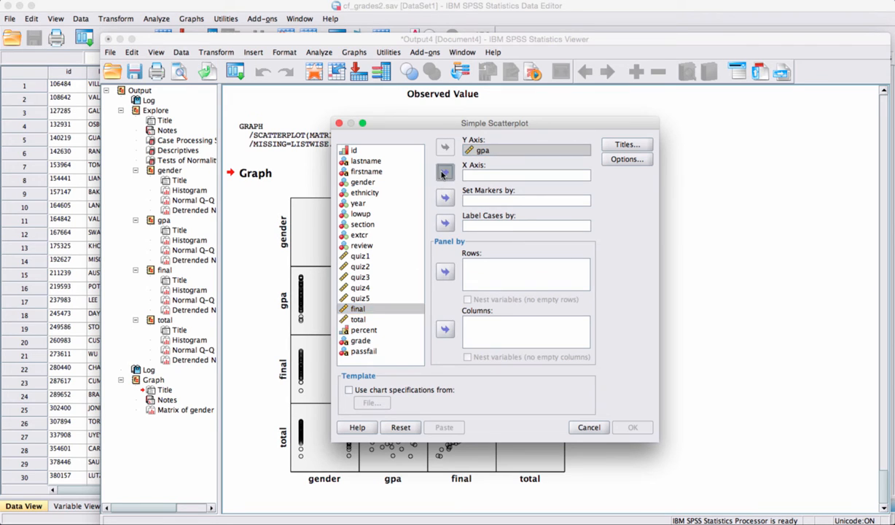
click(445, 172)
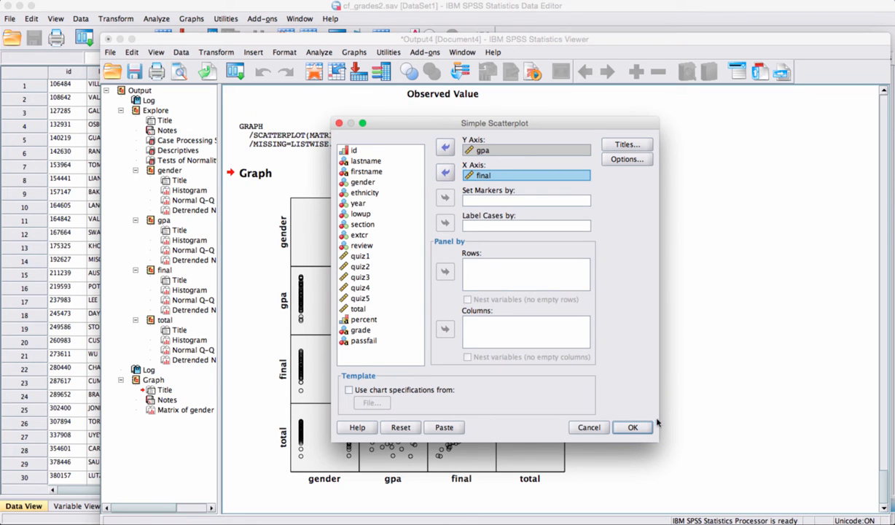
click(627, 428)
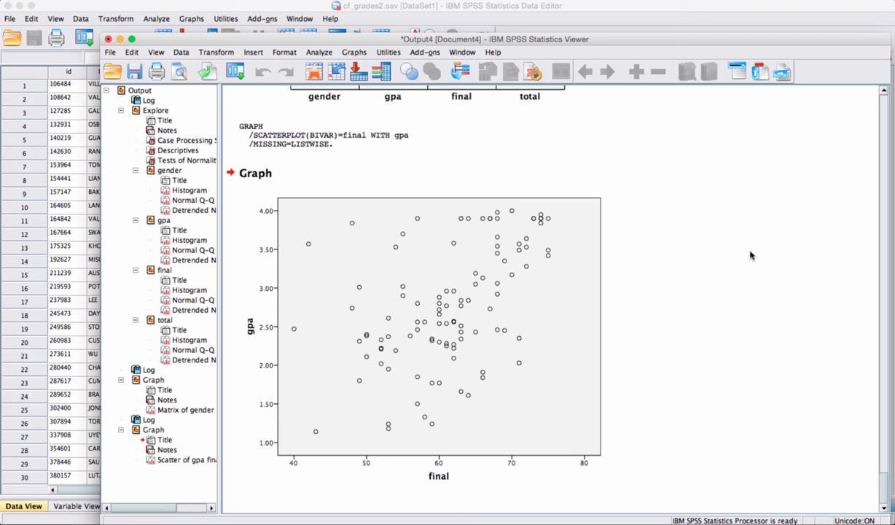
Step: Add a linear fit line with no confidence intervals to the gpa and final scatterplot, and close the Chart Editor
click(468, 314)
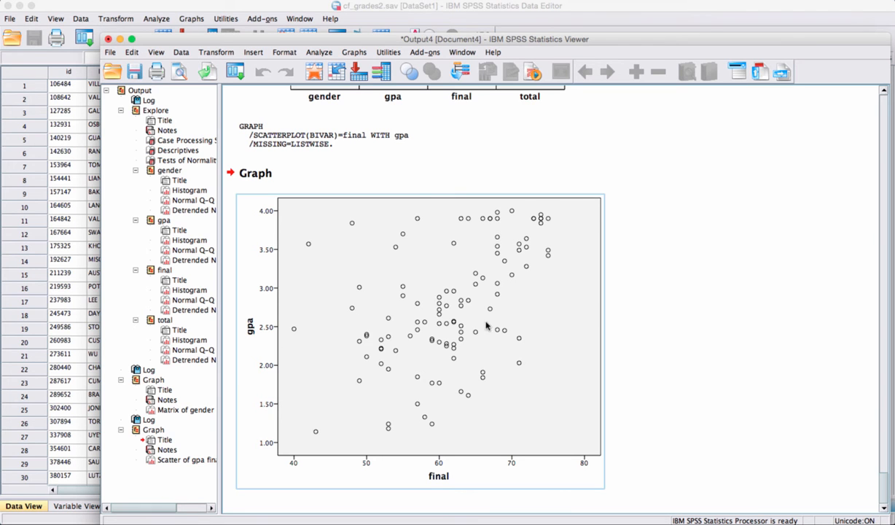
double_click(455, 332)
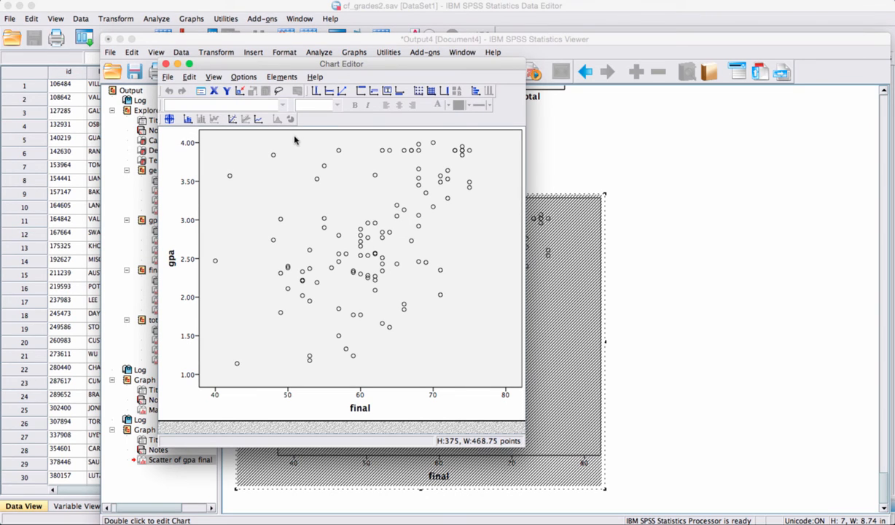
click(232, 122)
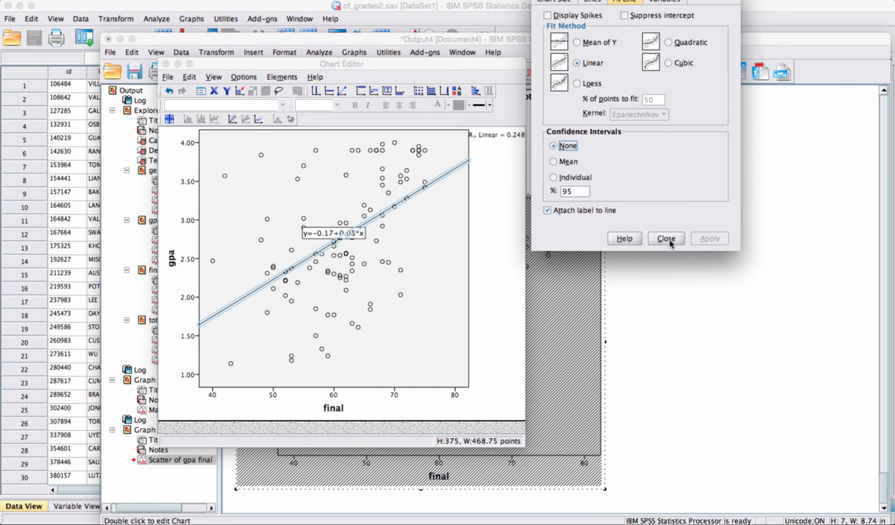
click(649, 236)
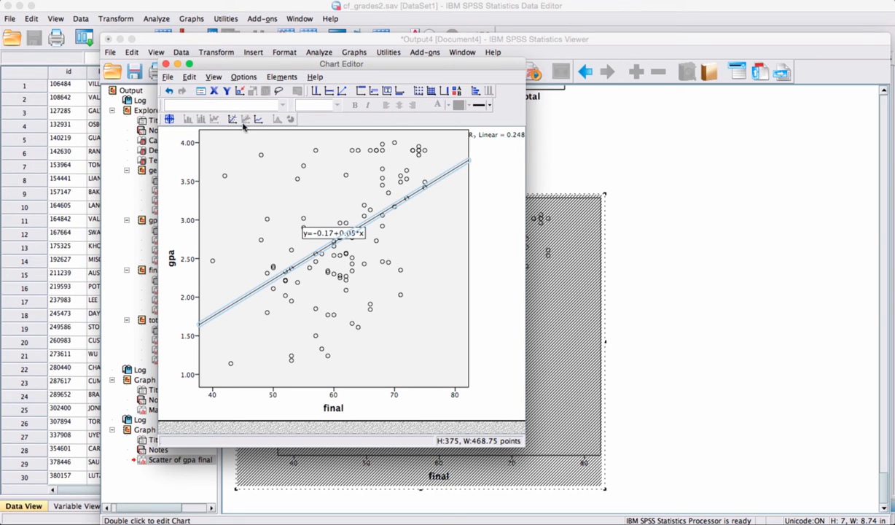
click(164, 78)
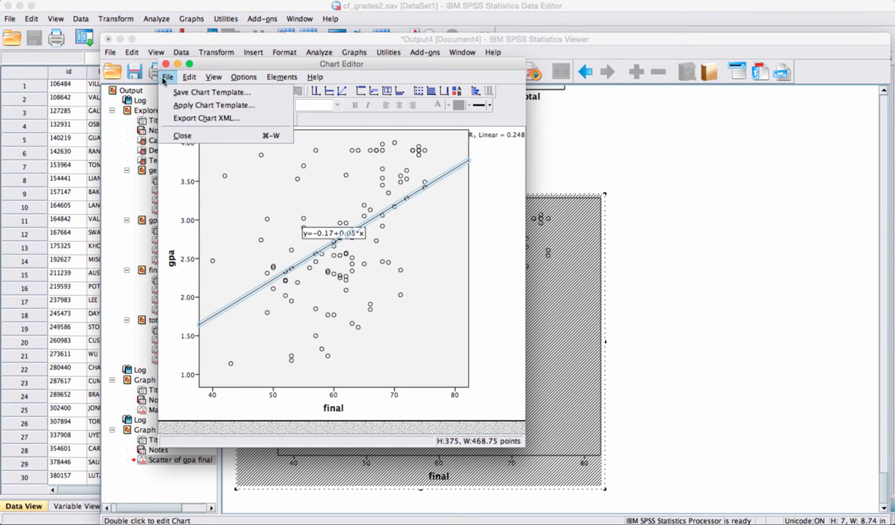
click(182, 135)
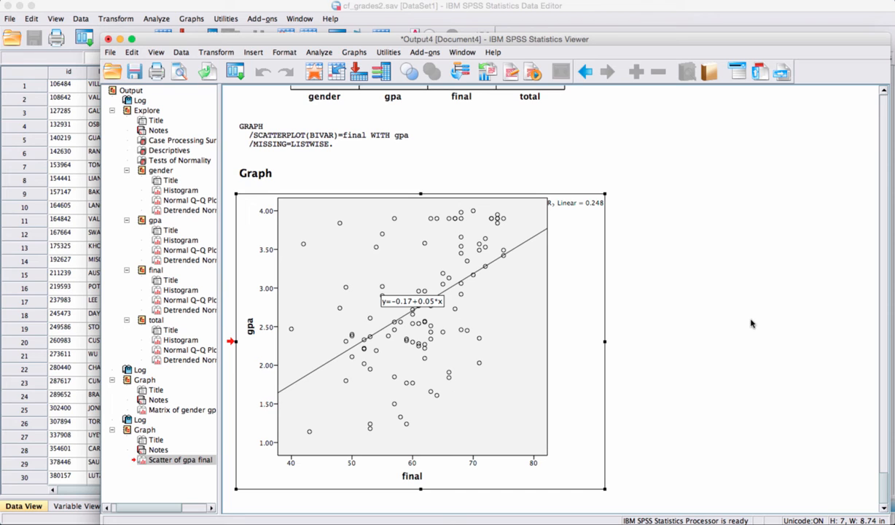
Step: Start a bivariate correlation analysis with gender, gpa, final and total as its variables
click(318, 52)
mouse_move(327, 145)
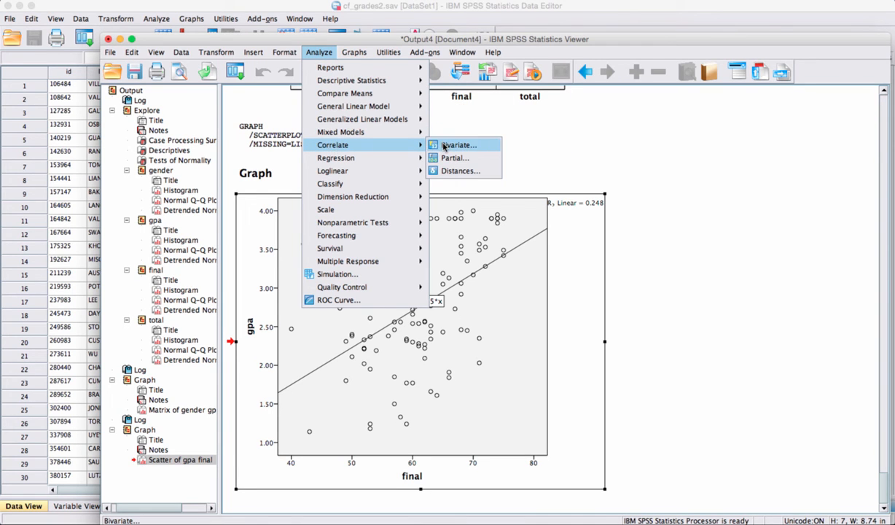
click(454, 145)
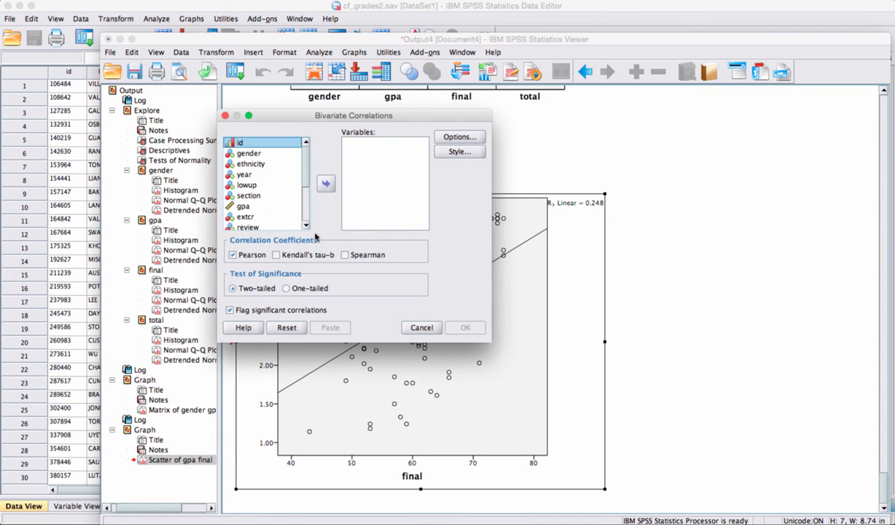
click(251, 153)
click(326, 184)
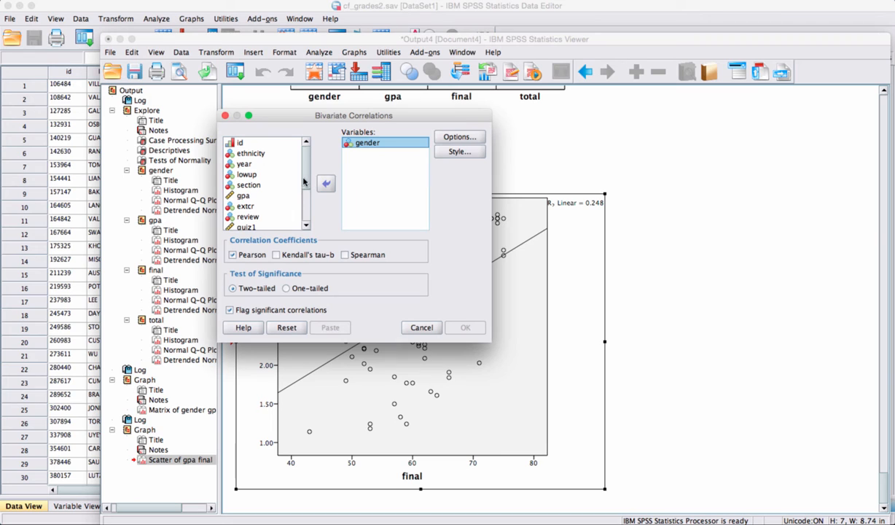
scroll(284, 180, down, 2)
click(258, 178)
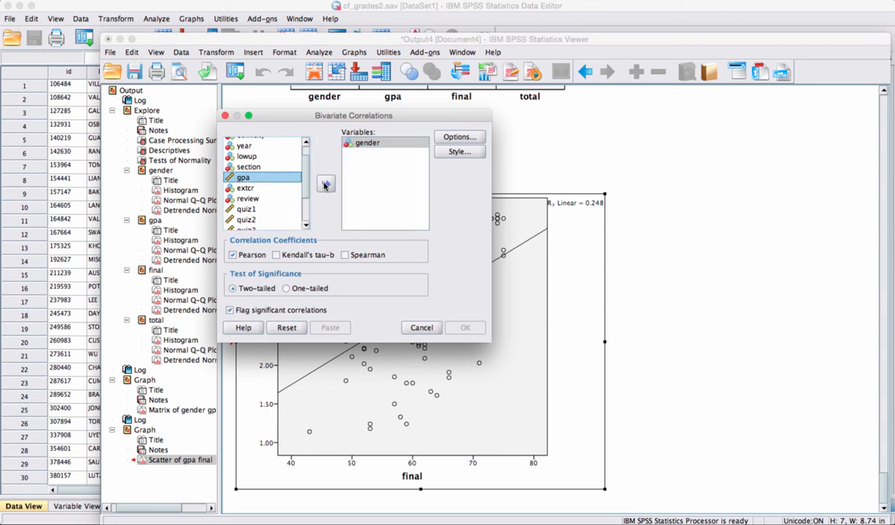
click(326, 184)
scroll(300, 188, down, 3)
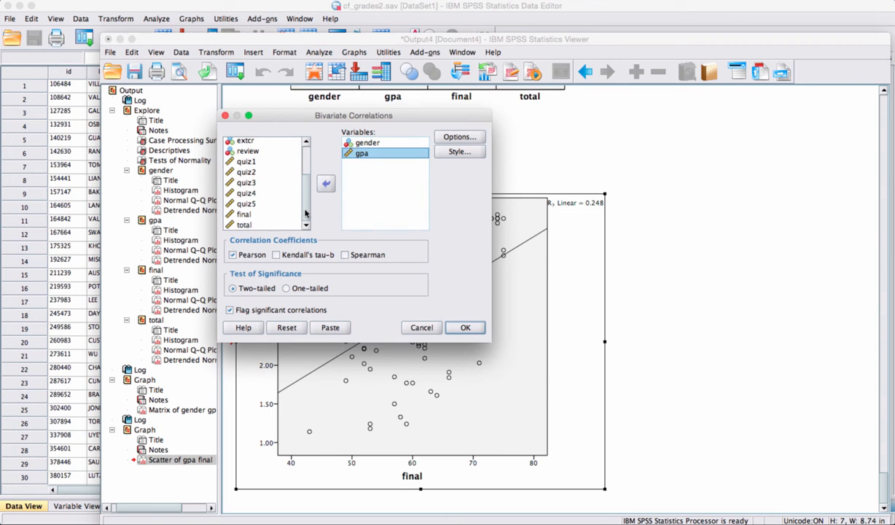
click(248, 214)
click(326, 184)
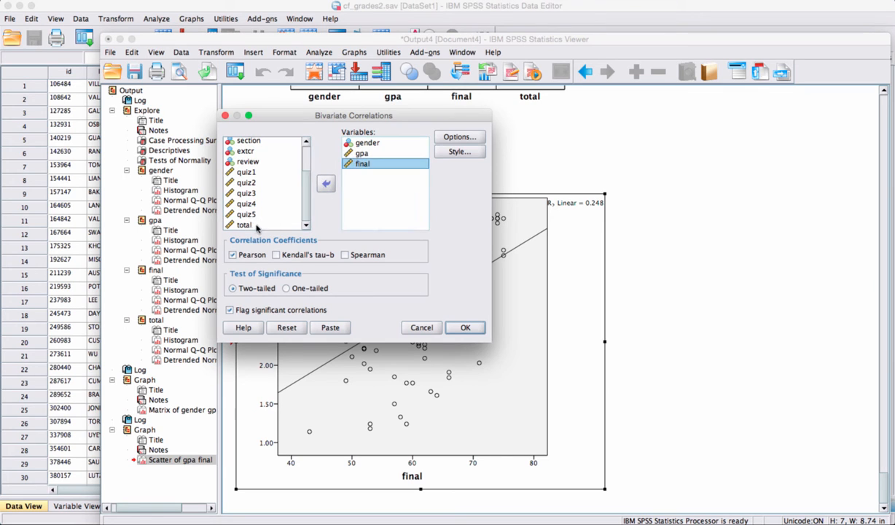
click(247, 225)
click(326, 184)
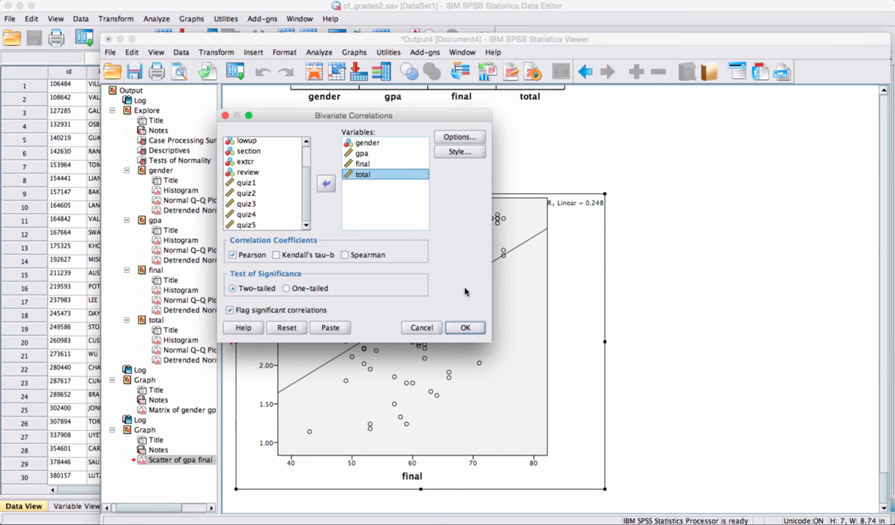
Step: Include means and standard deviations in the correlation output, and run the two-tailed Pearson analysis
click(450, 138)
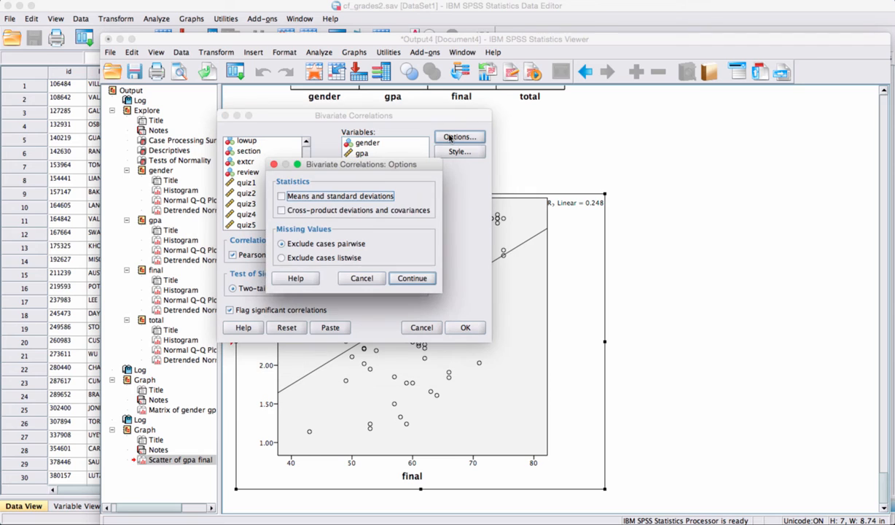
click(281, 196)
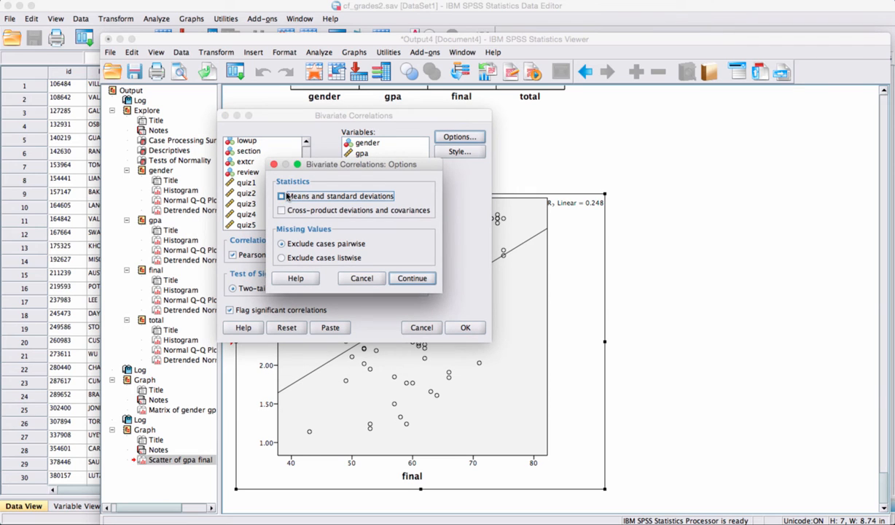
click(403, 279)
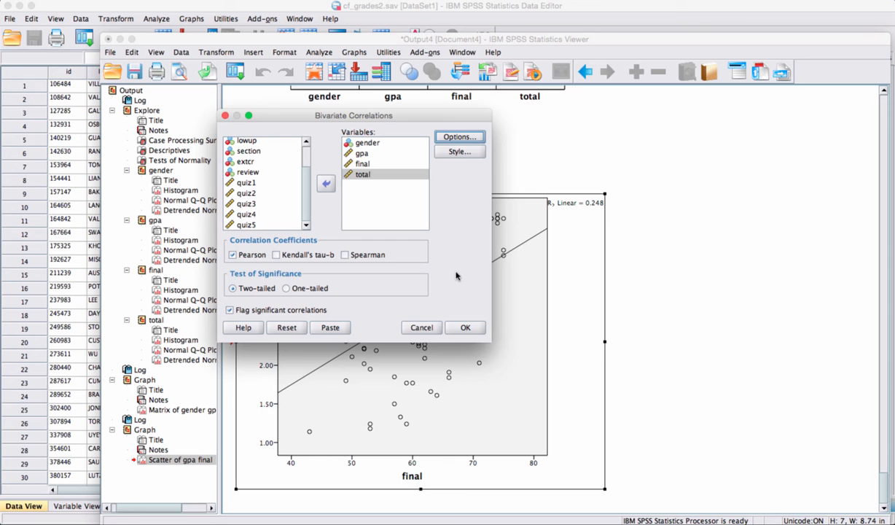
click(463, 328)
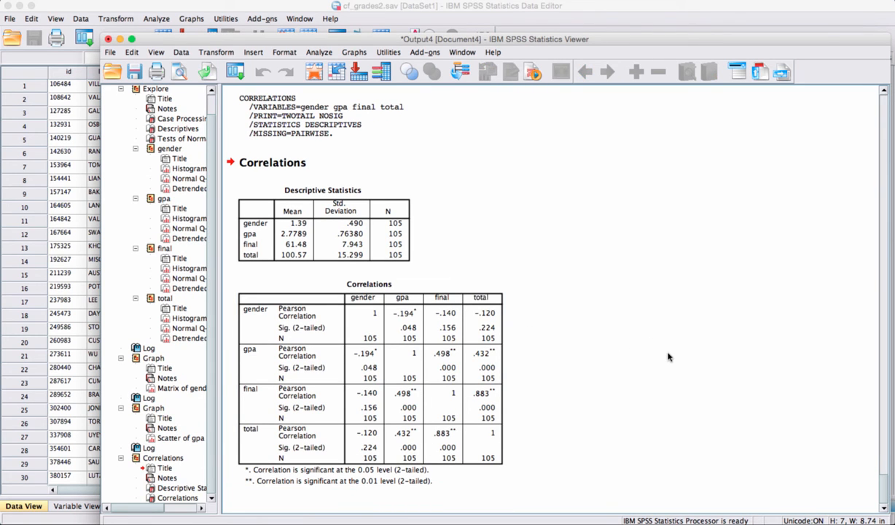
Step: Examine the gender row of the Correlations table, comparing its coefficients and significance values with gpa, final and total
click(438, 323)
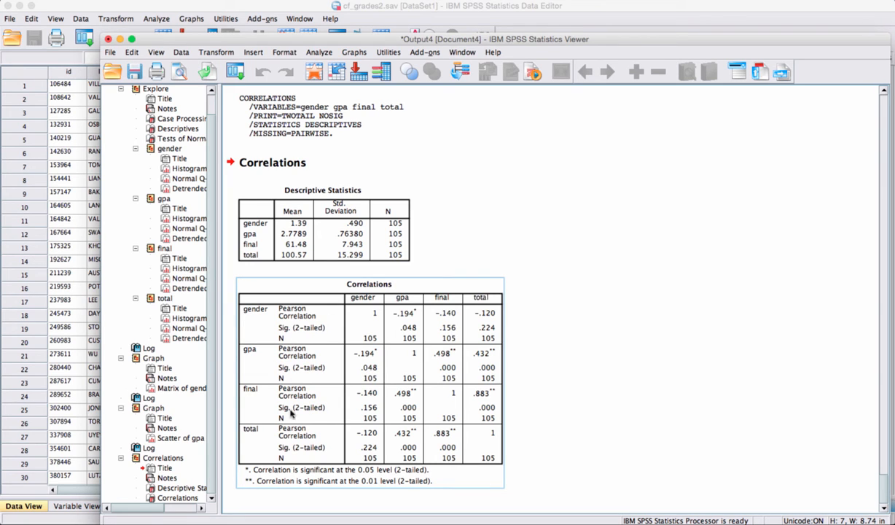
click(628, 386)
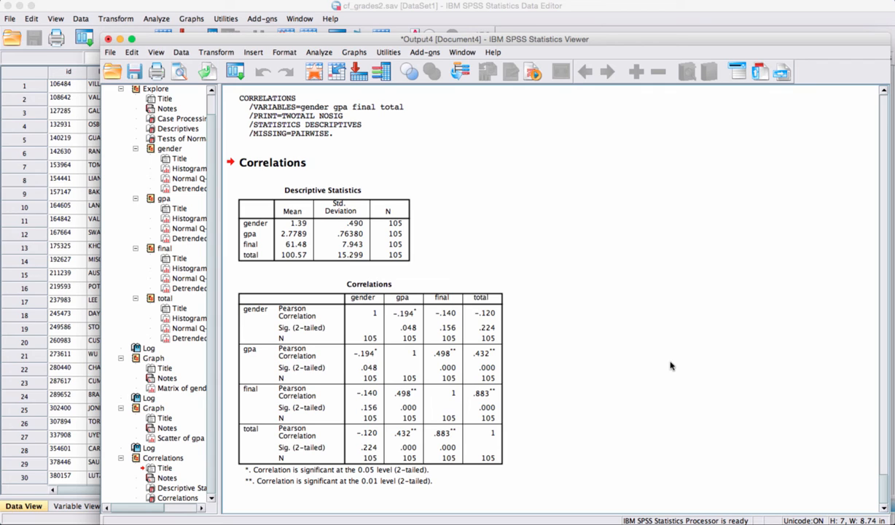
click(373, 341)
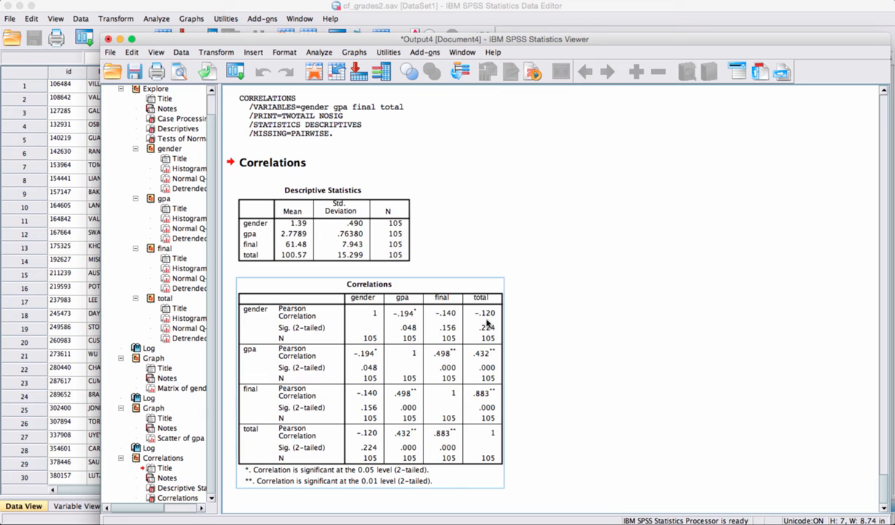
click(605, 322)
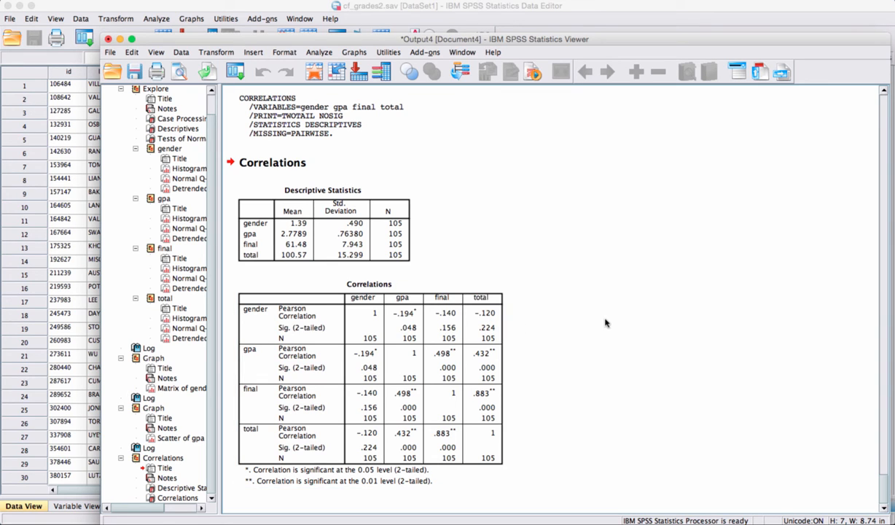
click(423, 315)
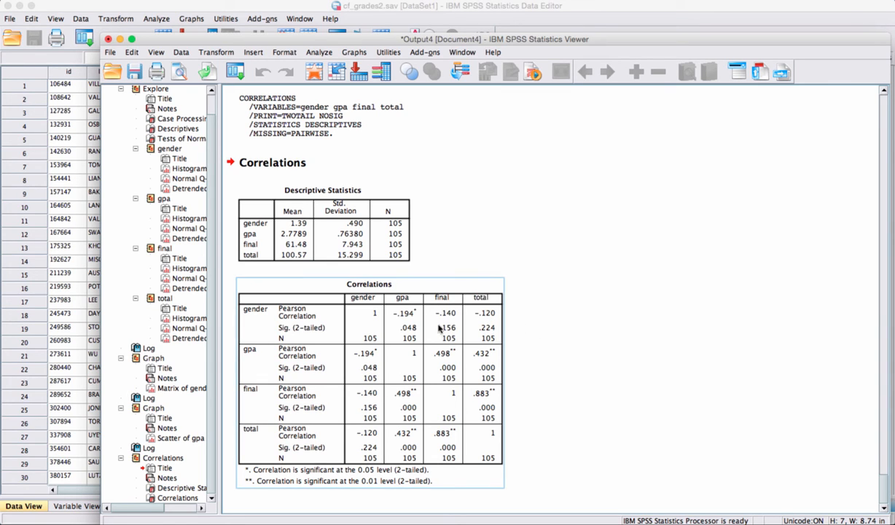
click(553, 313)
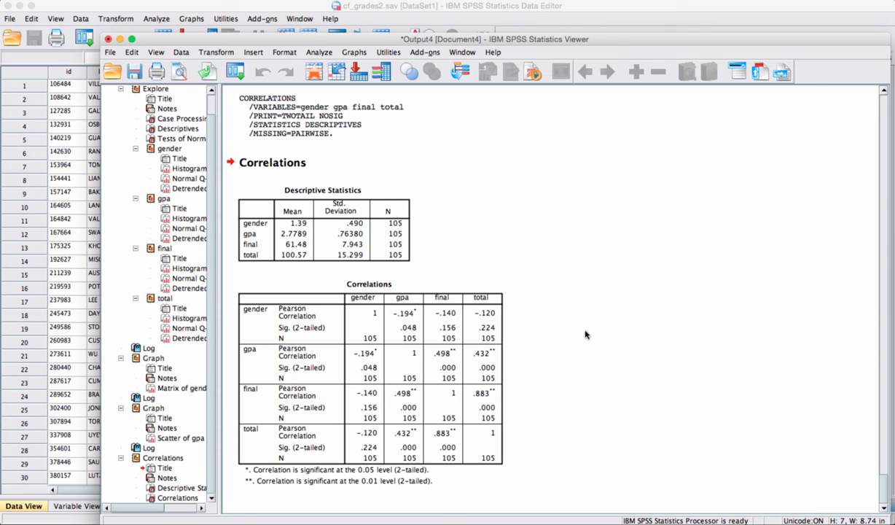
click(406, 321)
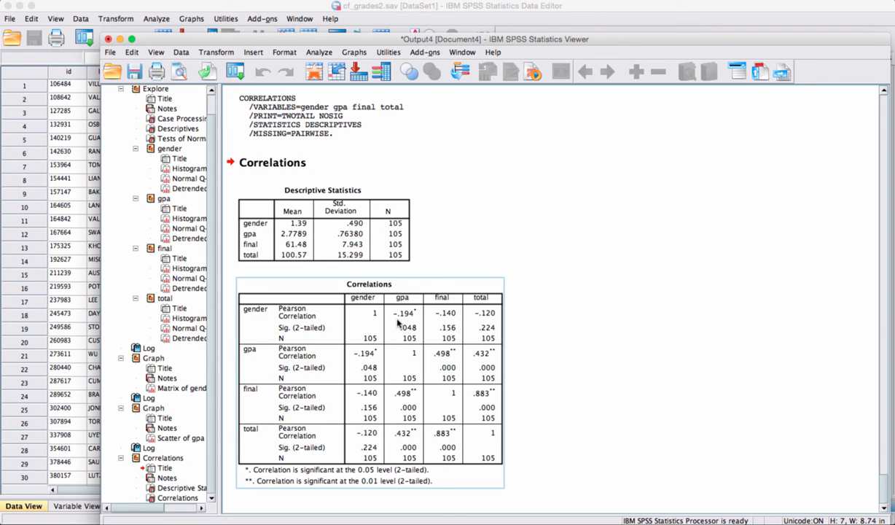
click(572, 329)
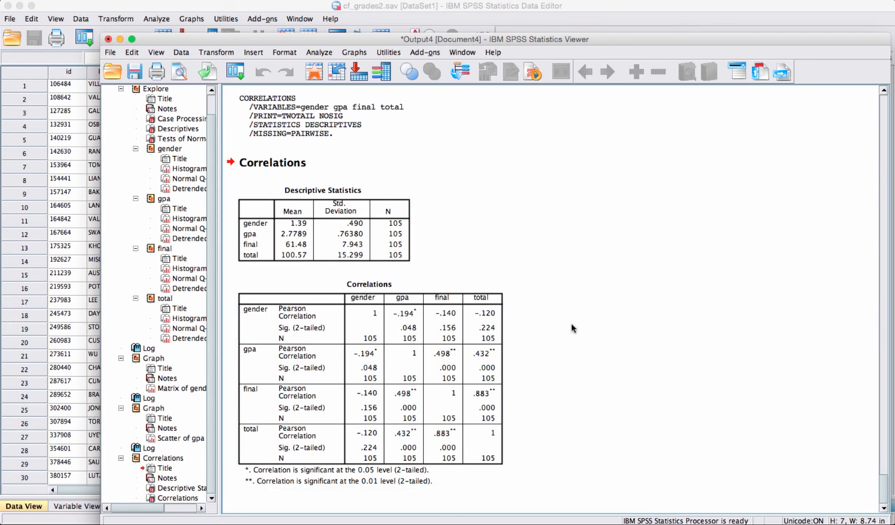
click(367, 324)
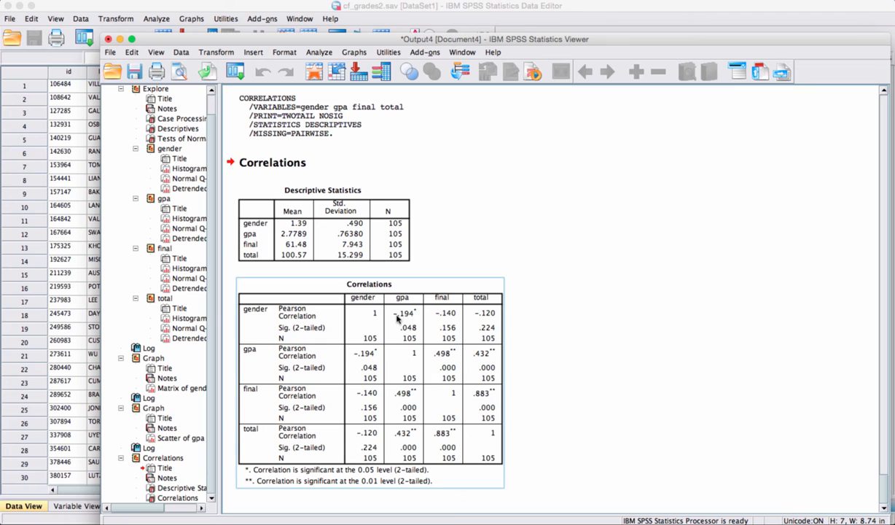
click(569, 324)
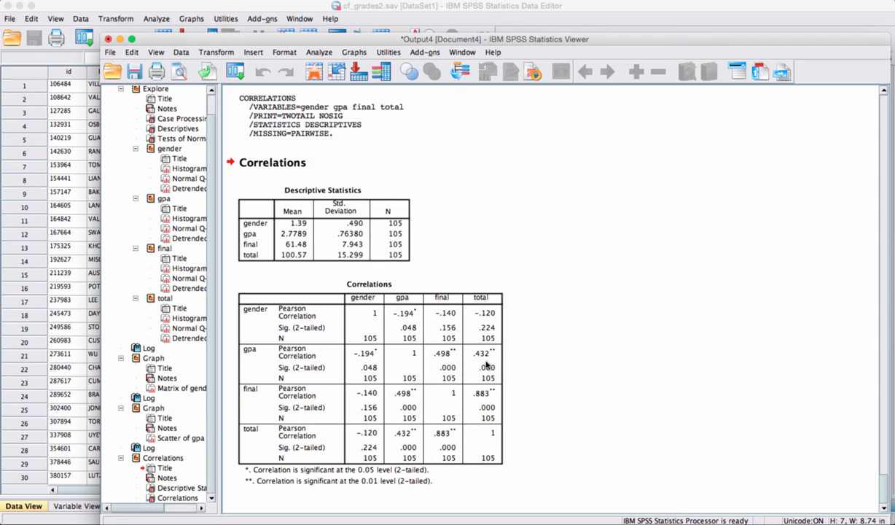
Step: Examine the gpa and final rows of the Correlations table for the strength and significance of their relationships with the other variables
click(337, 374)
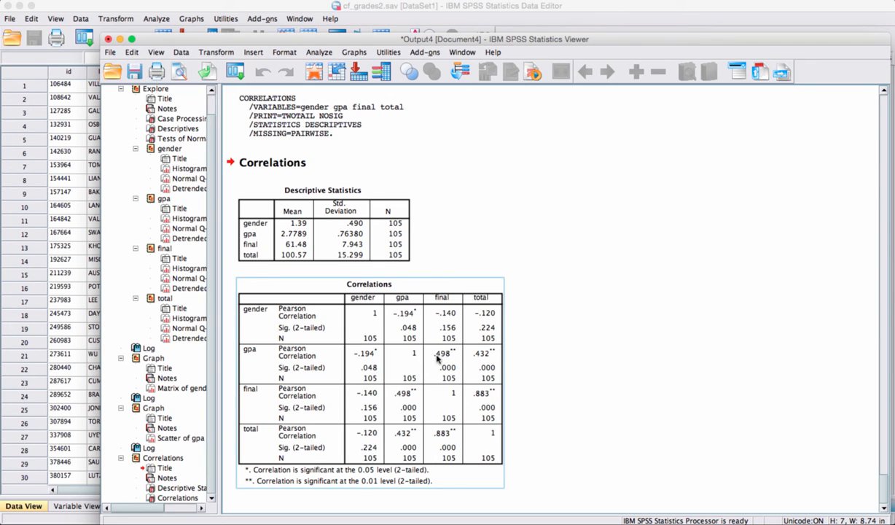
click(551, 361)
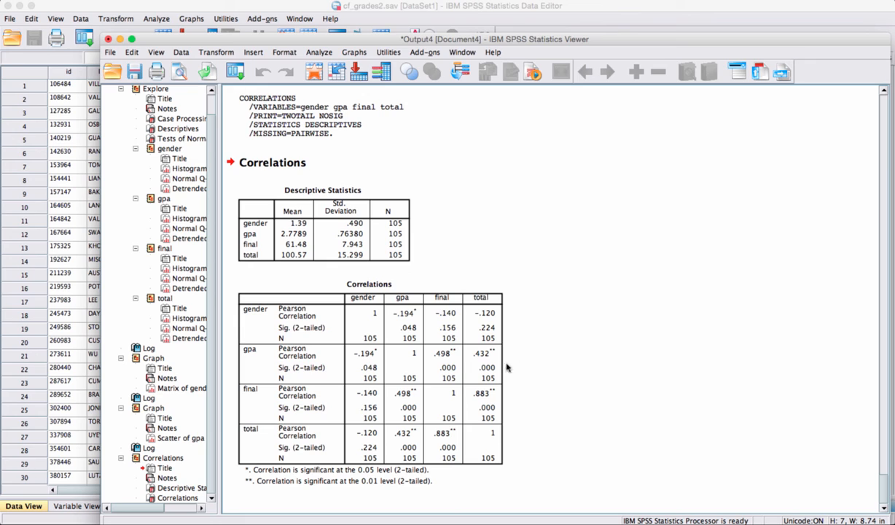
click(445, 349)
click(544, 366)
click(357, 398)
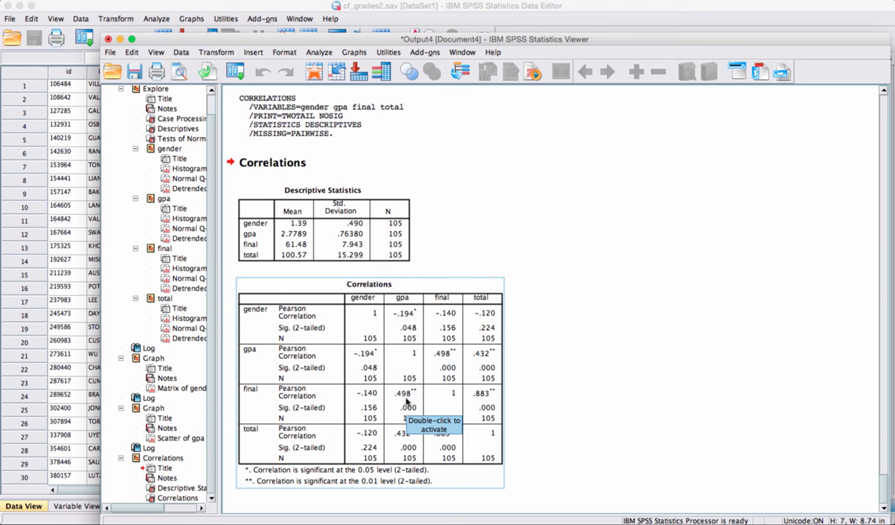
click(513, 392)
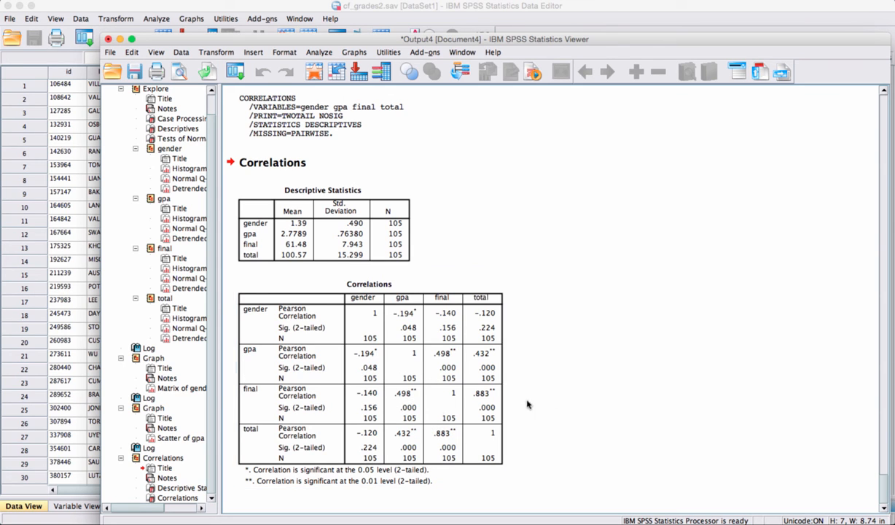
click(314, 400)
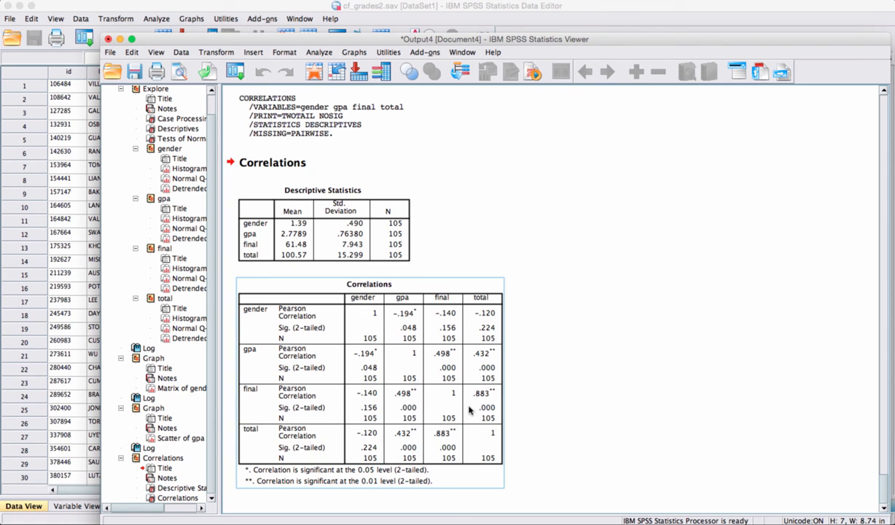
click(570, 404)
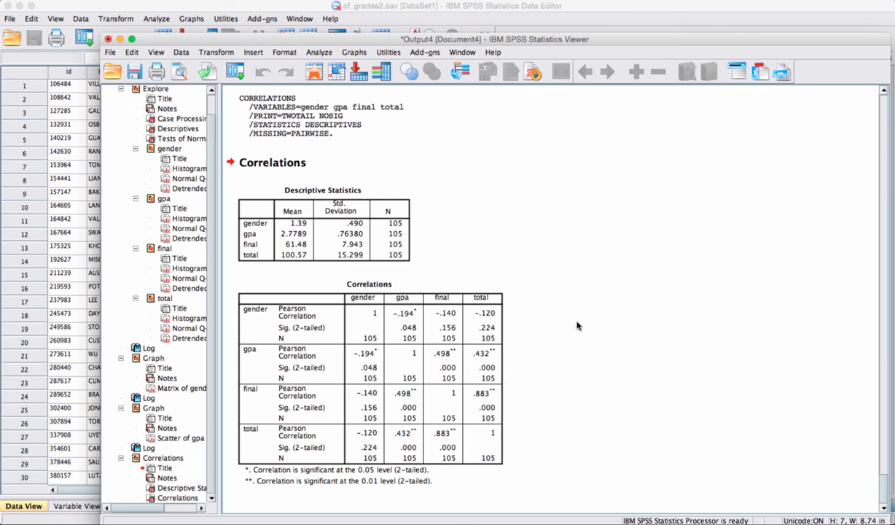
click(390, 382)
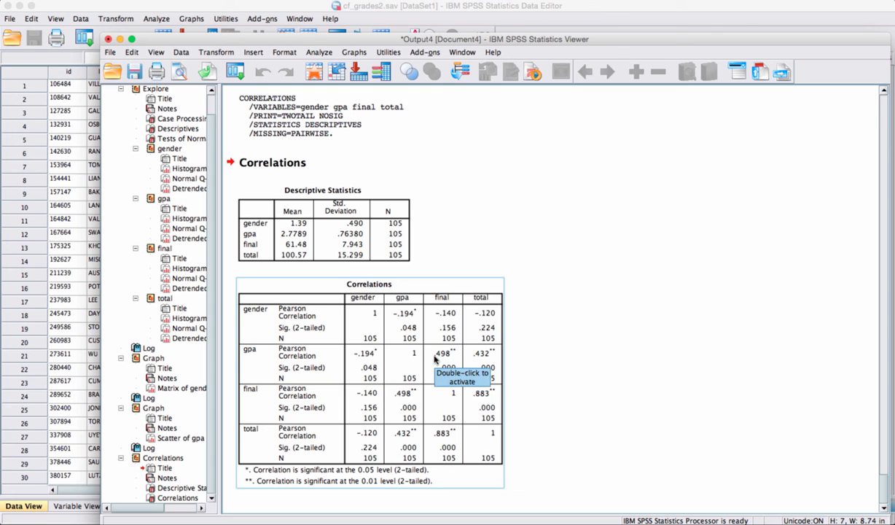
click(554, 356)
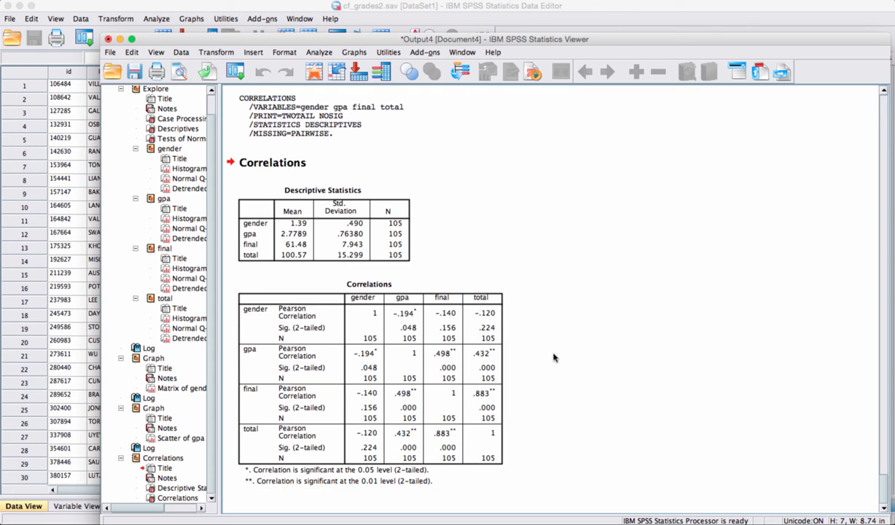